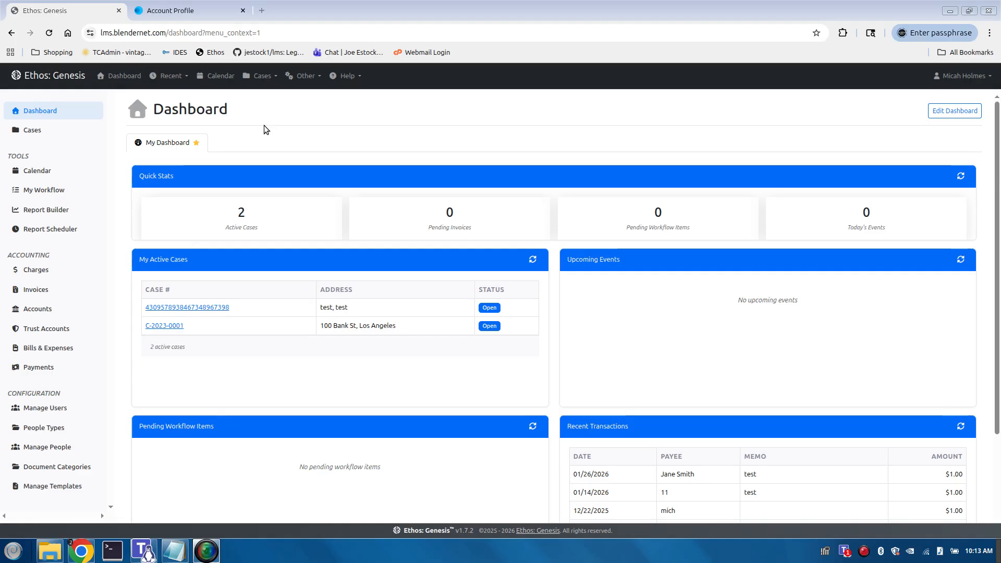
- Go to Other > Configuration > Integration to reach Integration Management
click(306, 76)
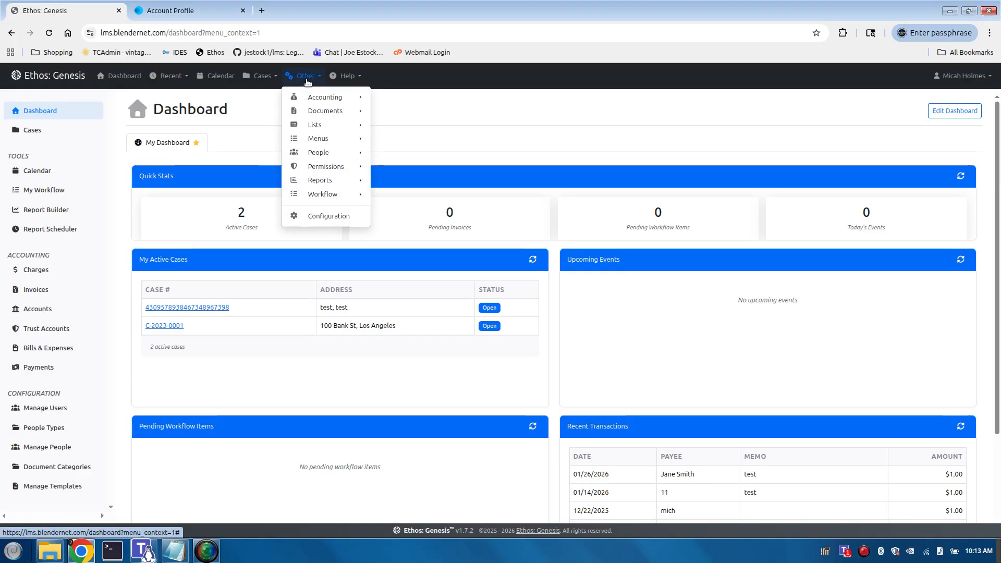
click(322, 222)
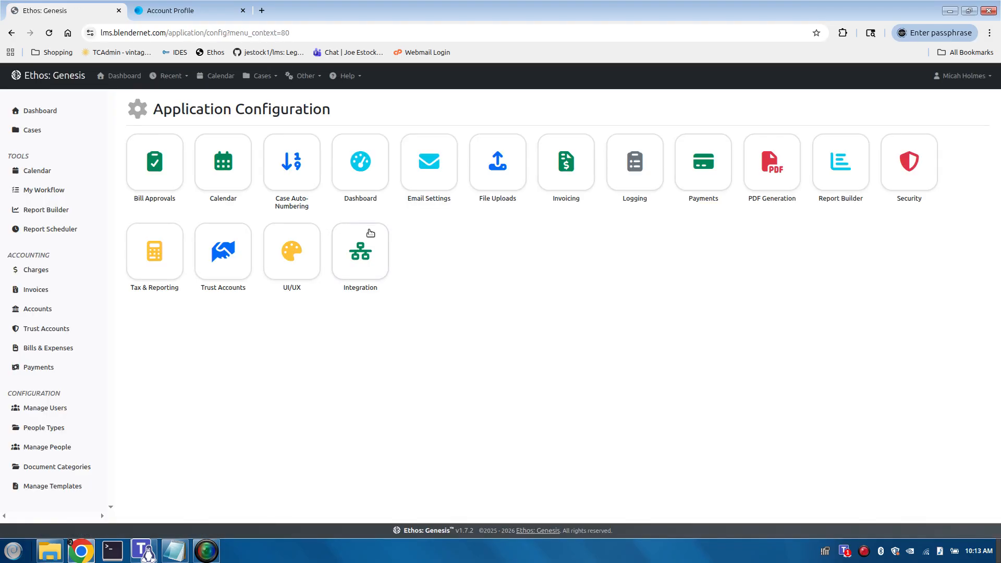
click(367, 262)
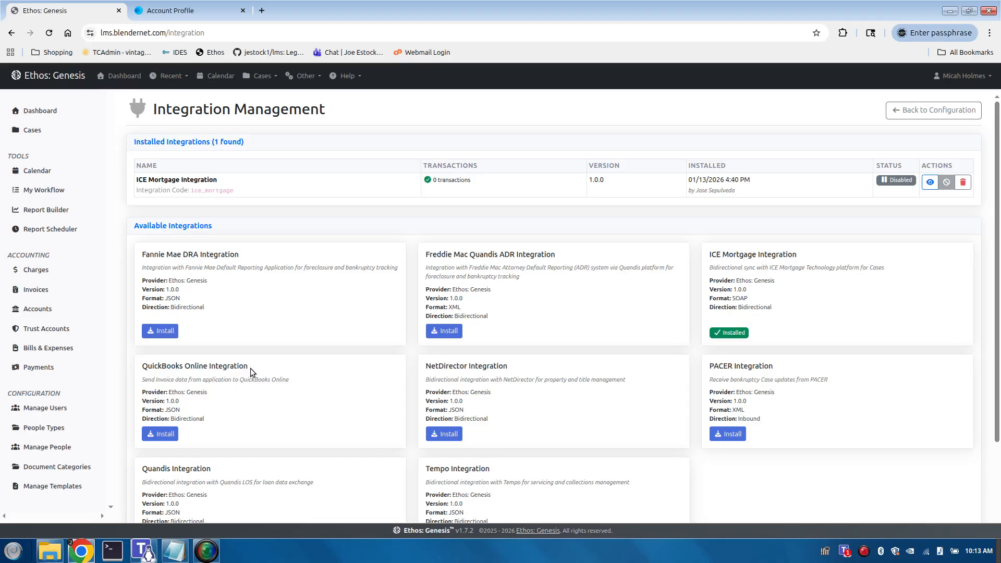
- Install QuickBooks Online Integration from its card among the available integrations
drag(250, 368, 141, 367)
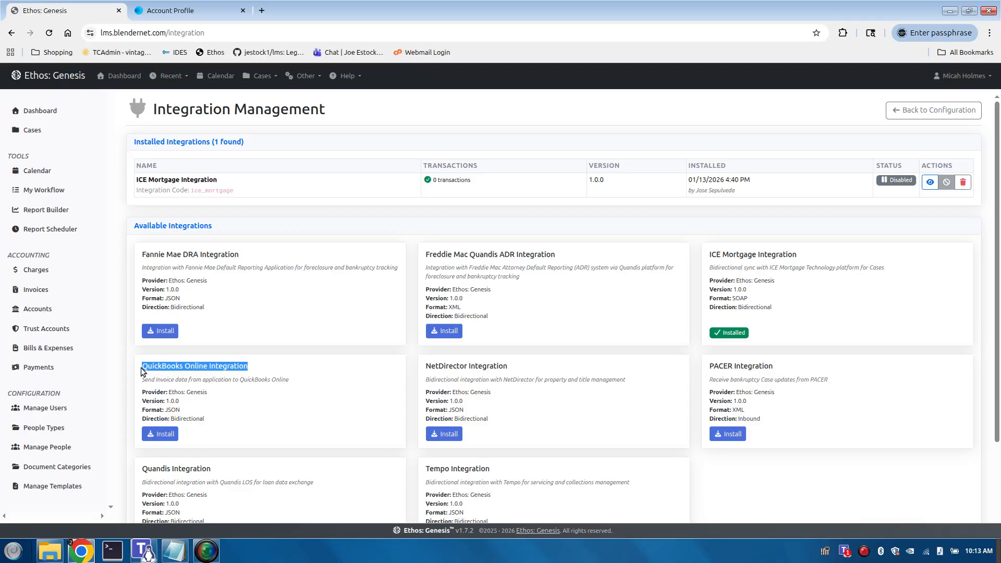
click(255, 368)
click(169, 436)
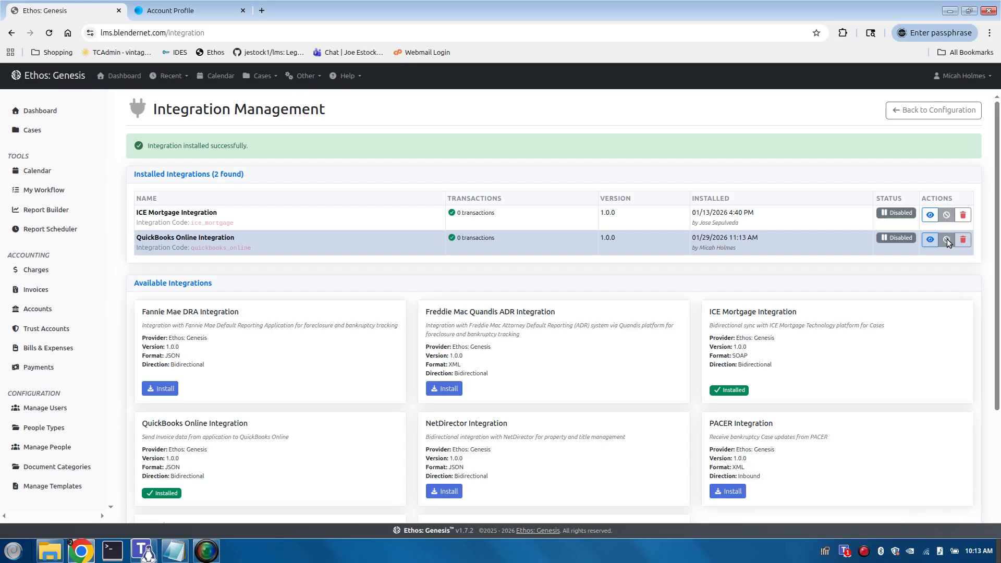
- Open the installed QuickBooks integration's Configuration and scroll to its Authentication settings
click(932, 239)
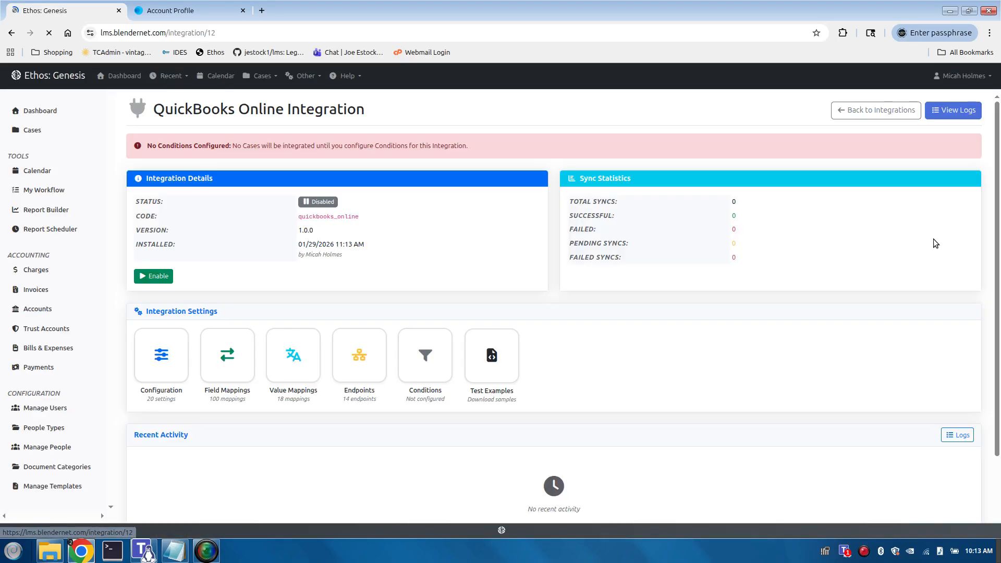
click(164, 353)
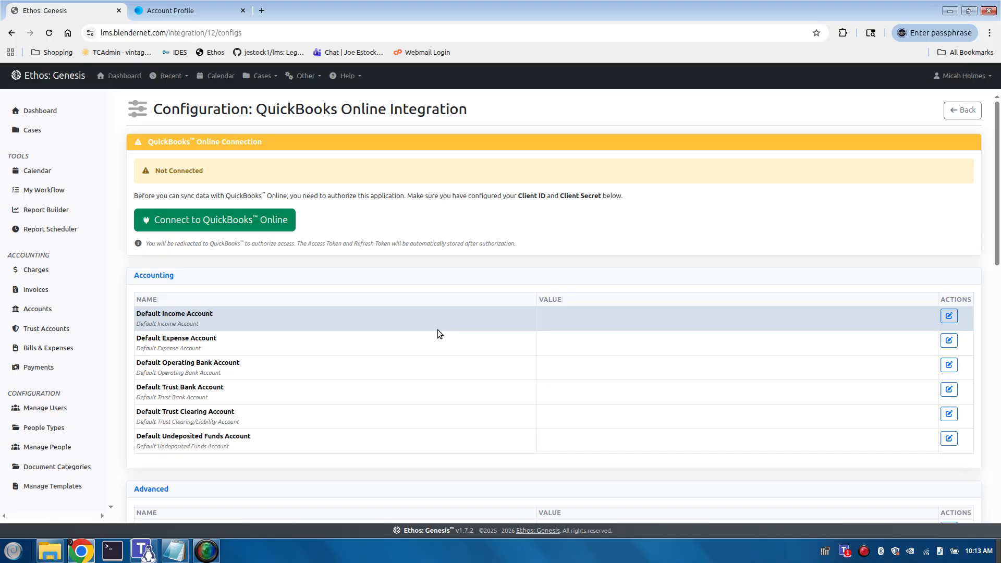
scroll(456, 344, down, 7)
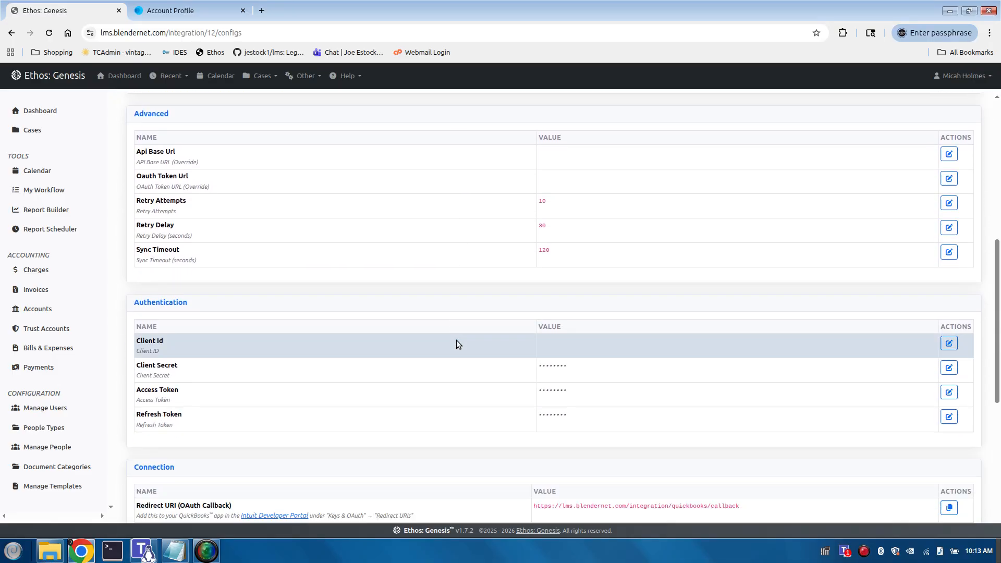
- In Intuit Developer, view the sandbox companies under My Hub > Sandboxes
click(177, 16)
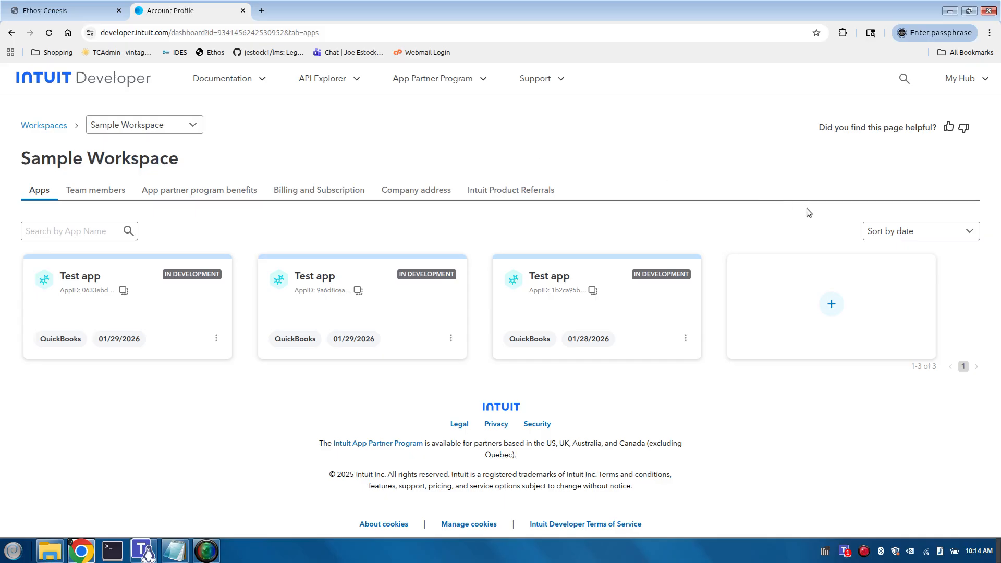
click(962, 79)
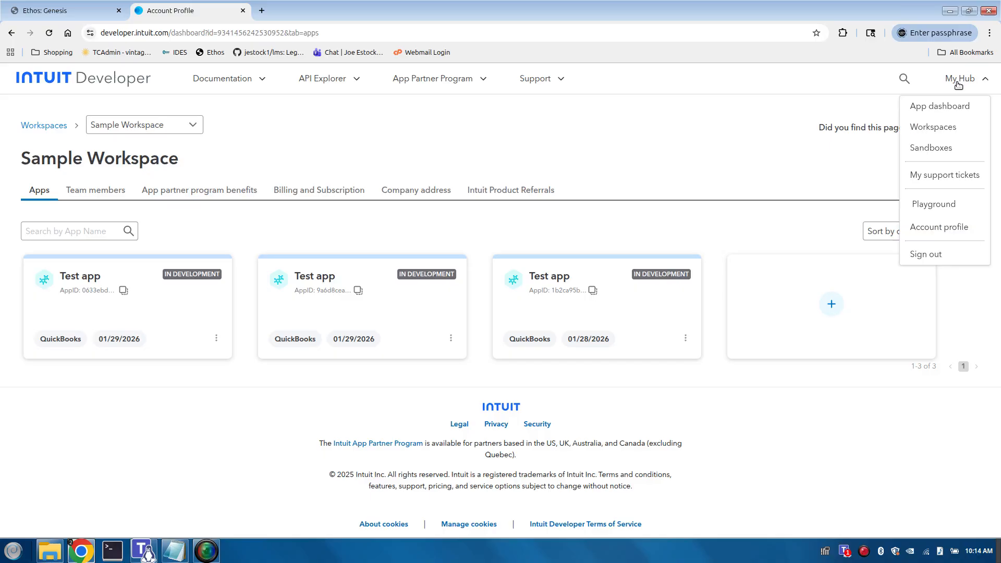
click(720, 154)
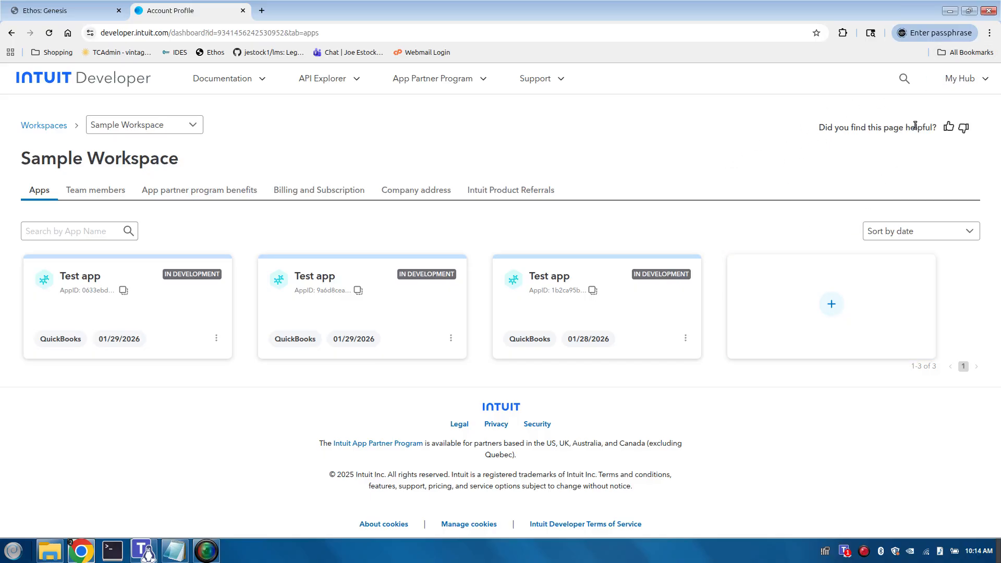
click(961, 79)
click(939, 150)
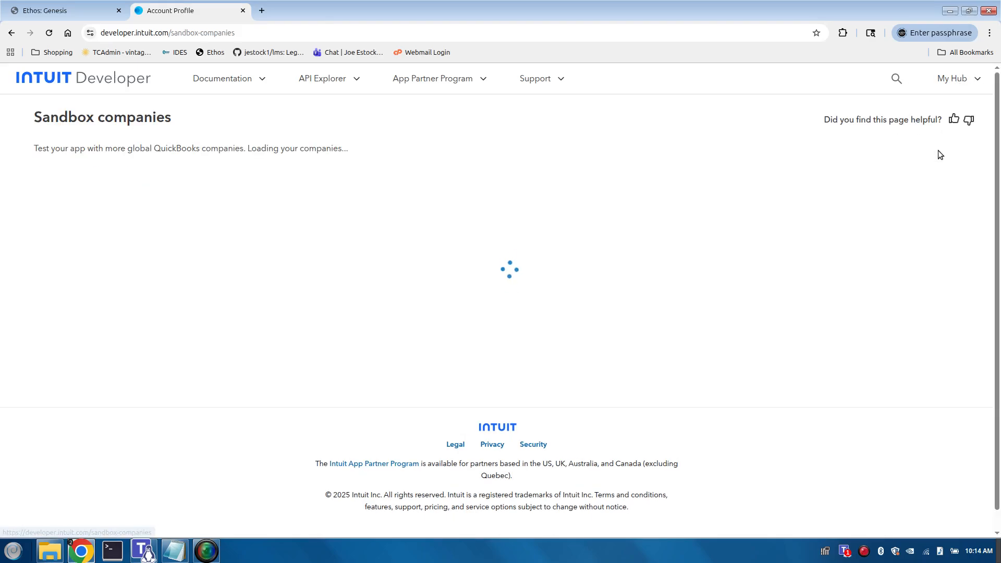
- Go to the Sample Workspace app dashboard listing the three test apps
click(955, 79)
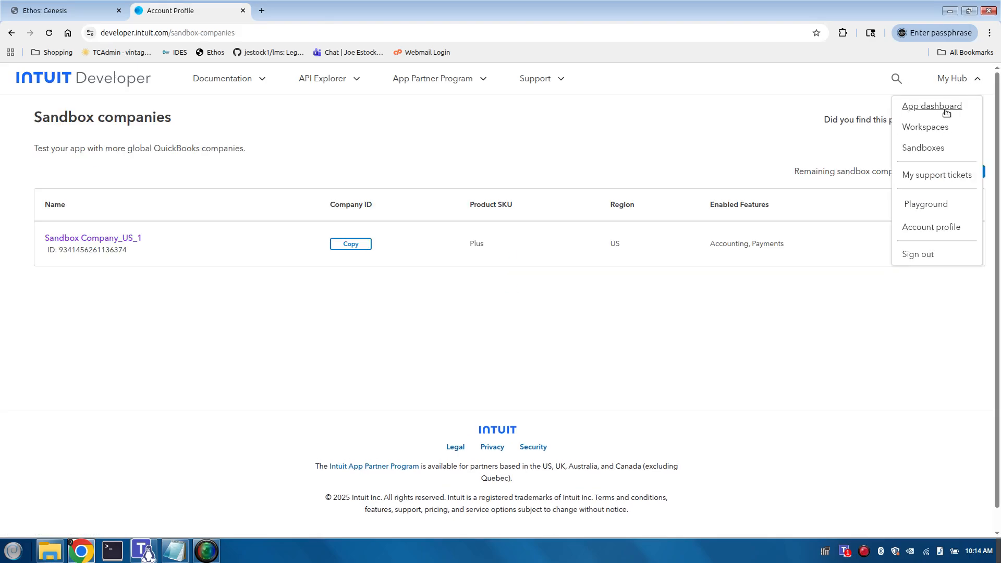
click(691, 146)
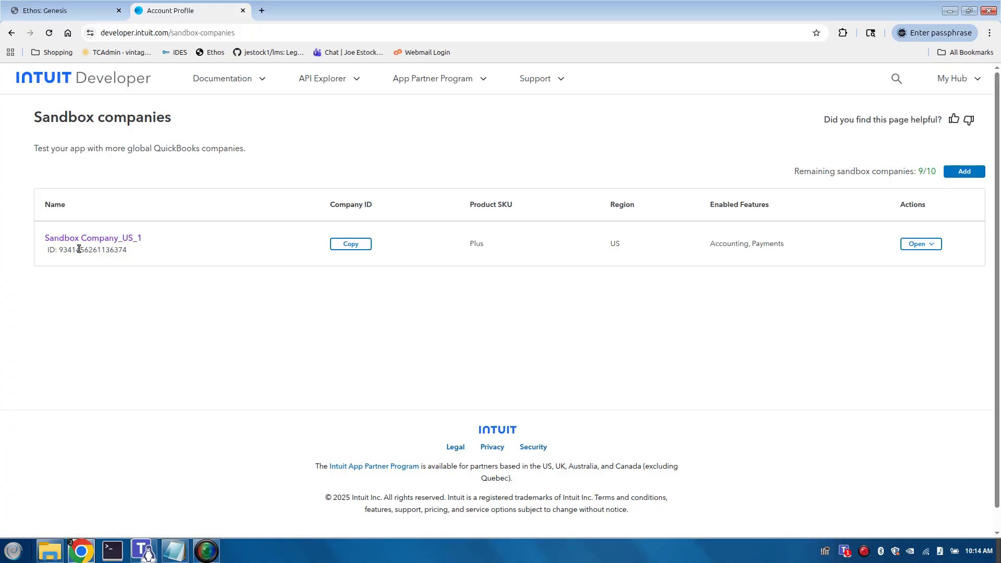
click(945, 82)
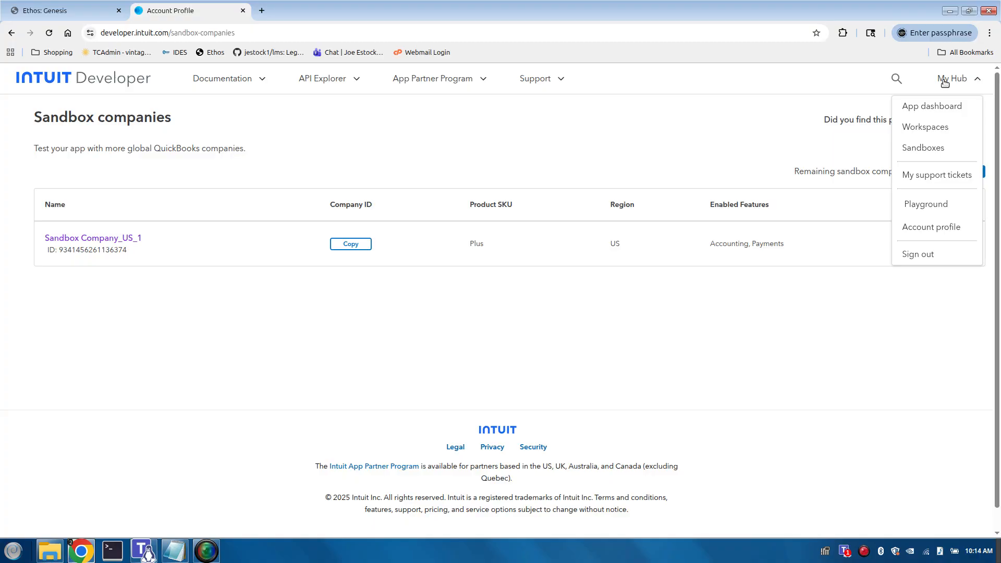
click(941, 113)
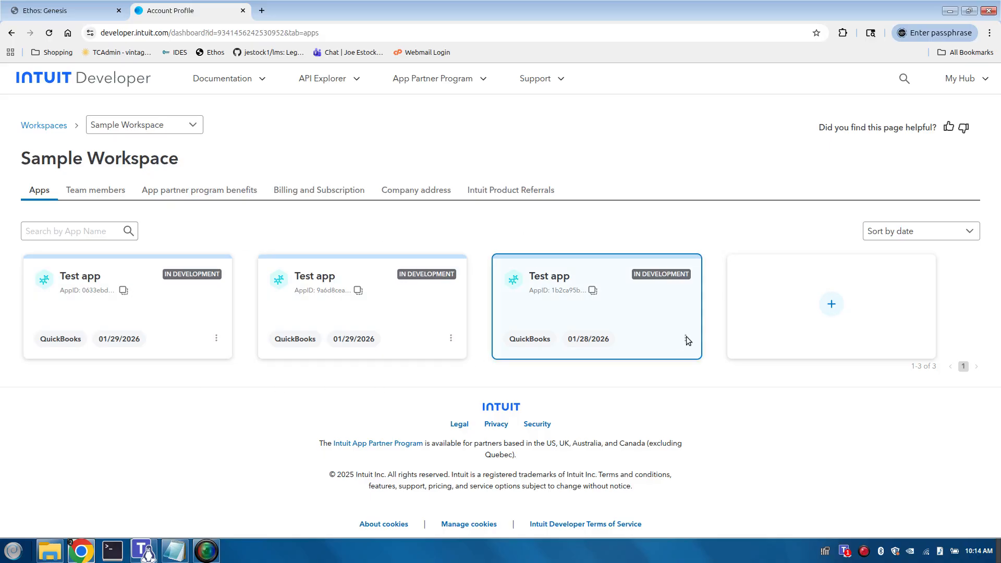
- Start a new QuickBooks Online and Payments app named 'Test app'
click(827, 317)
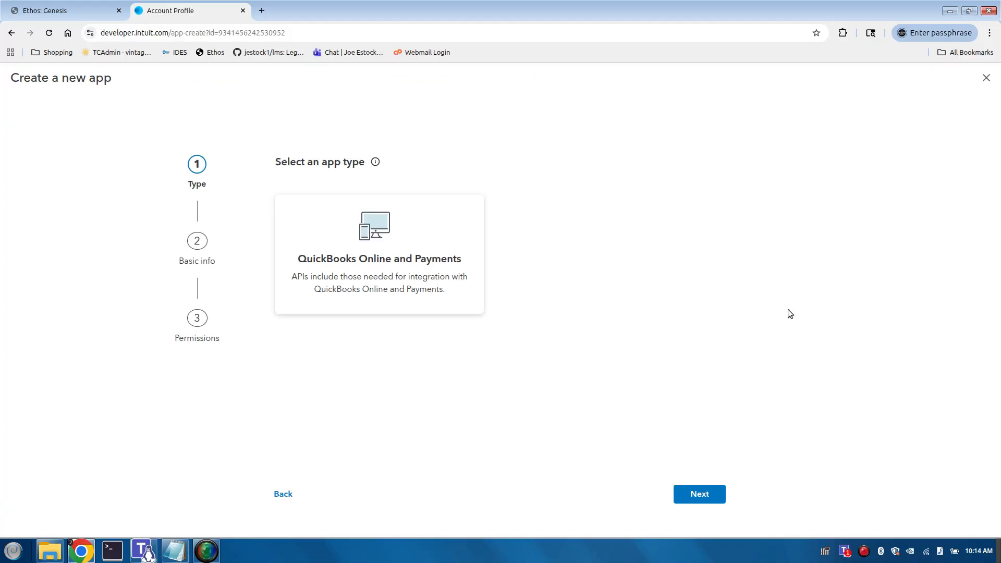
click(707, 501)
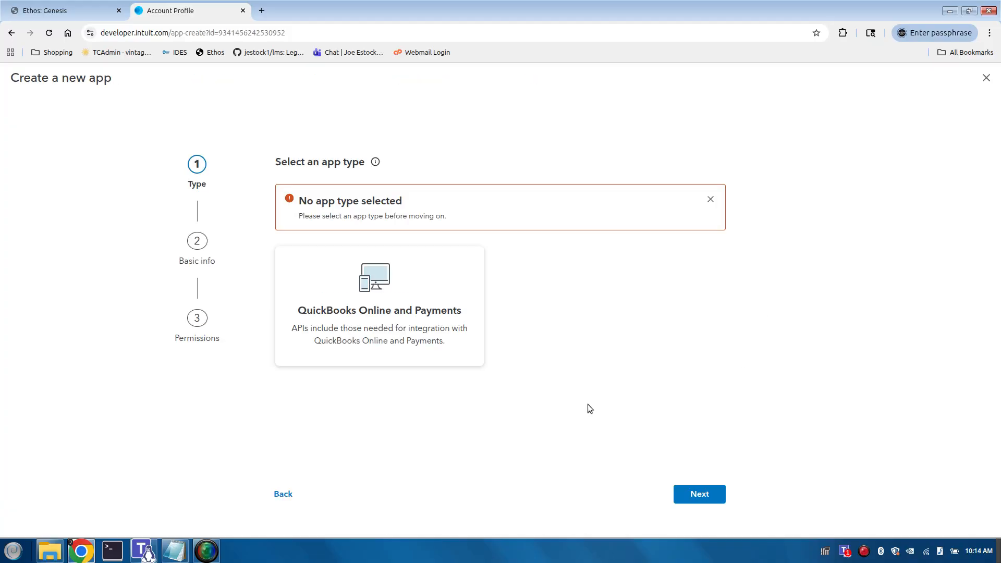
click(400, 310)
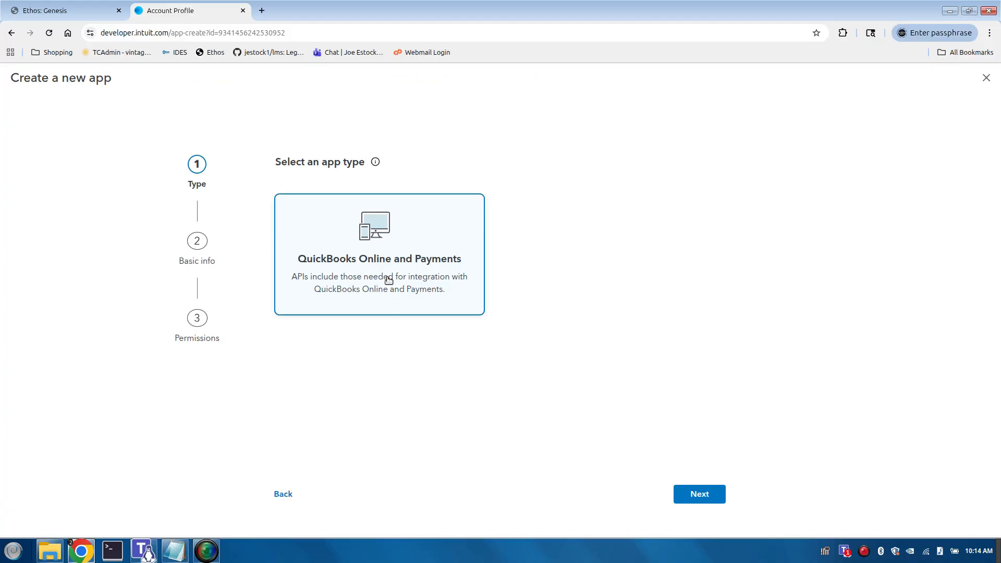
click(708, 492)
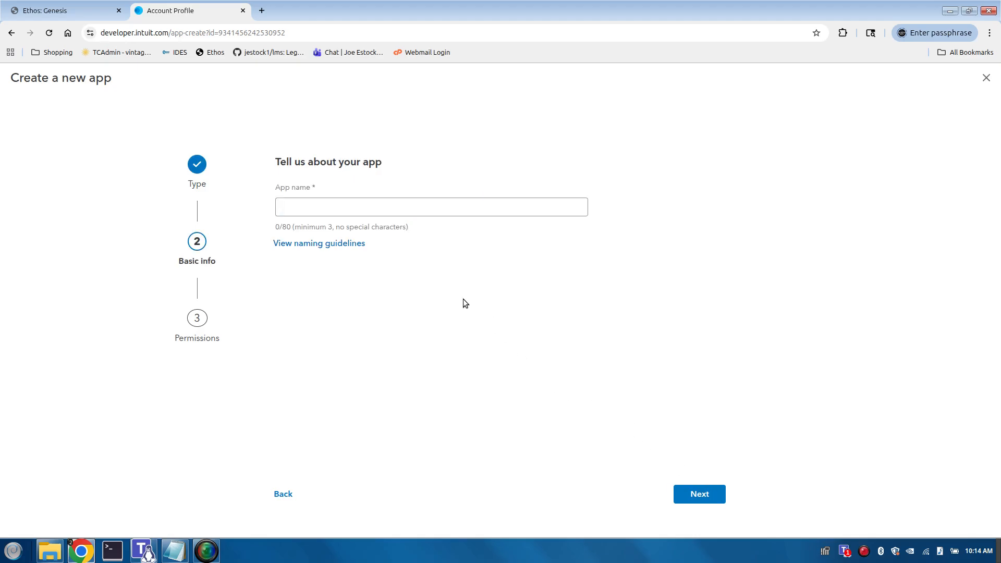
click(329, 208)
click(358, 234)
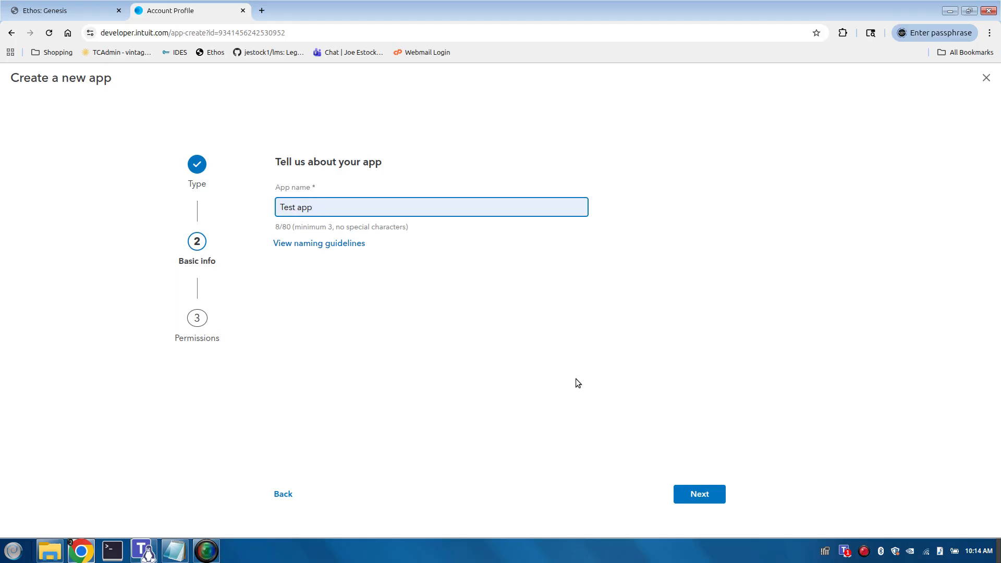
- Grant the app the com.intuit.quickbooks.accounting scope and confirm it
click(706, 490)
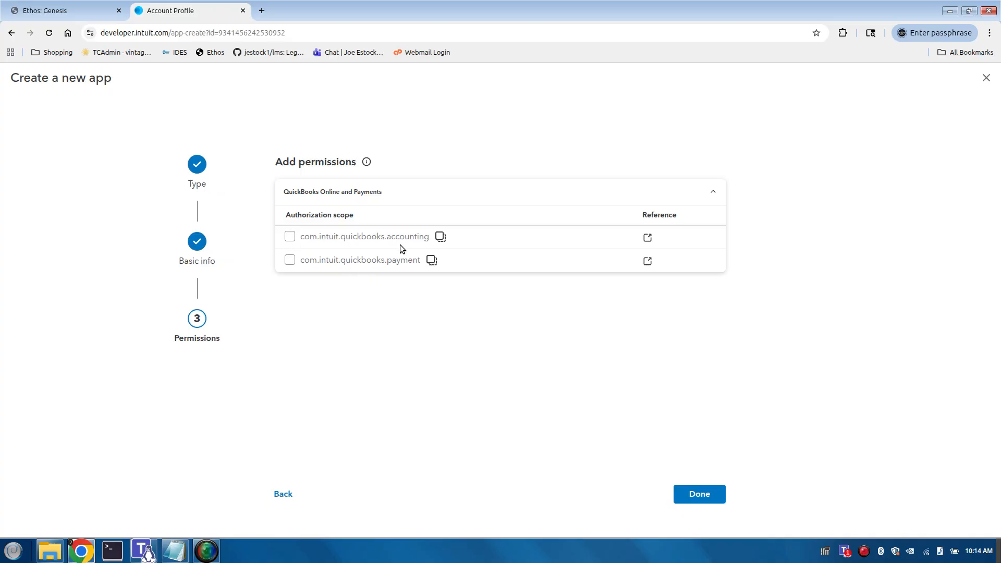
click(290, 237)
click(703, 496)
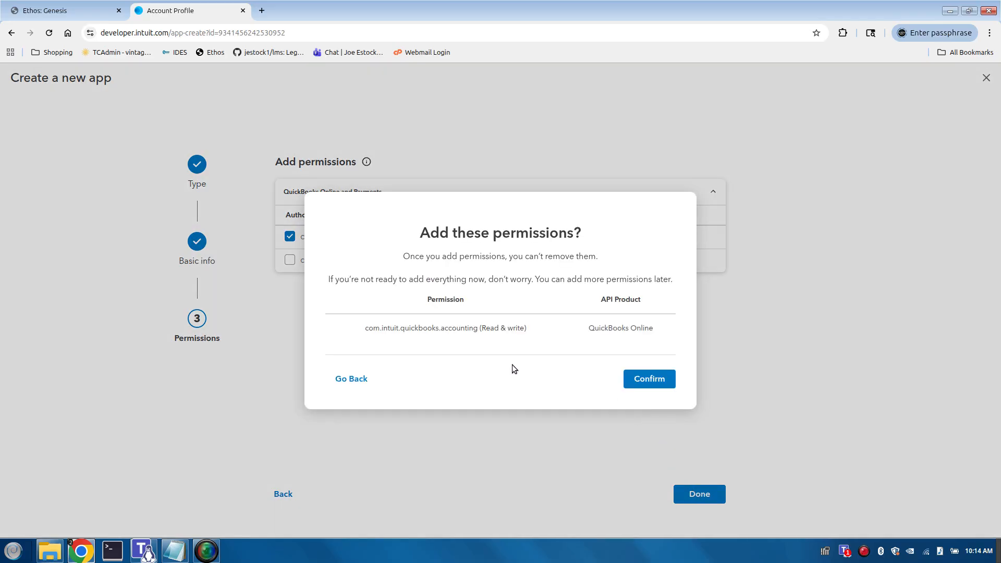
click(646, 380)
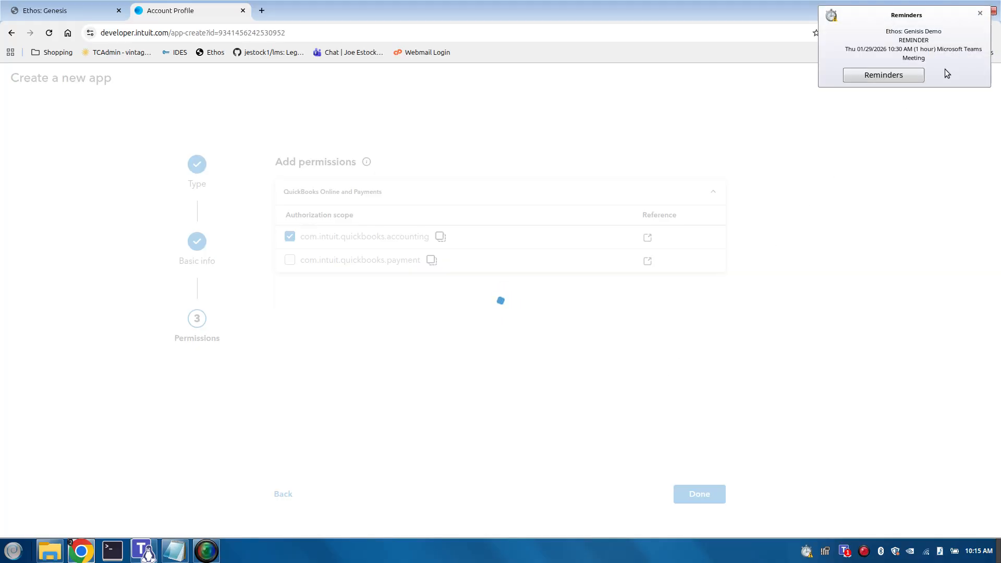
click(980, 14)
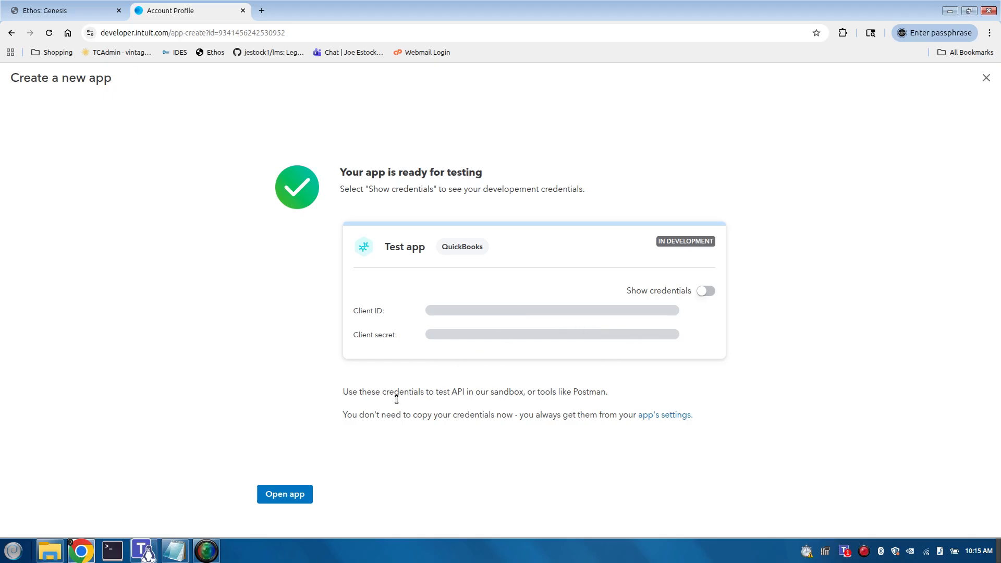
- View Test app's Settings > Redirect URIs, then return to the Ethos: Genesis tab
click(295, 496)
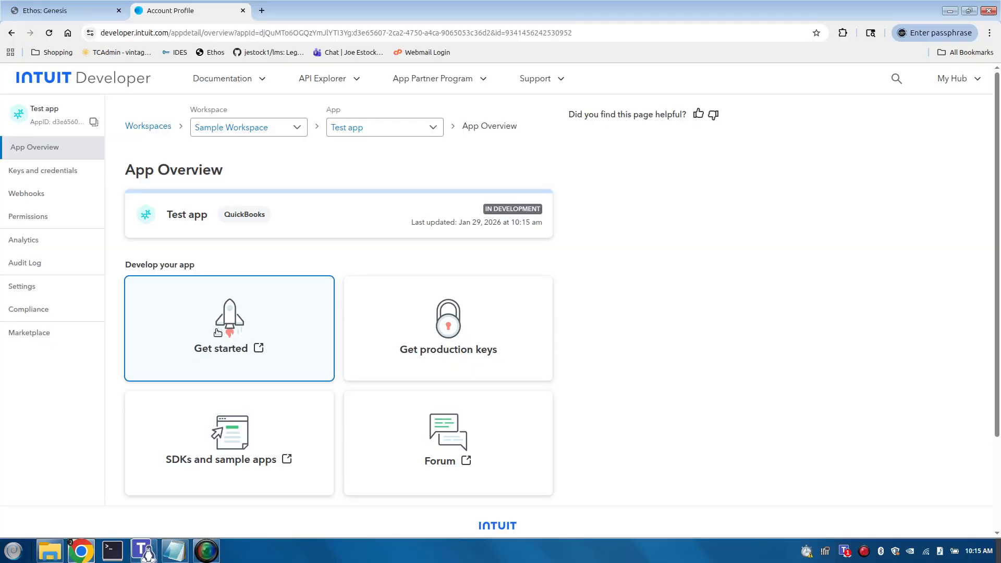
click(30, 291)
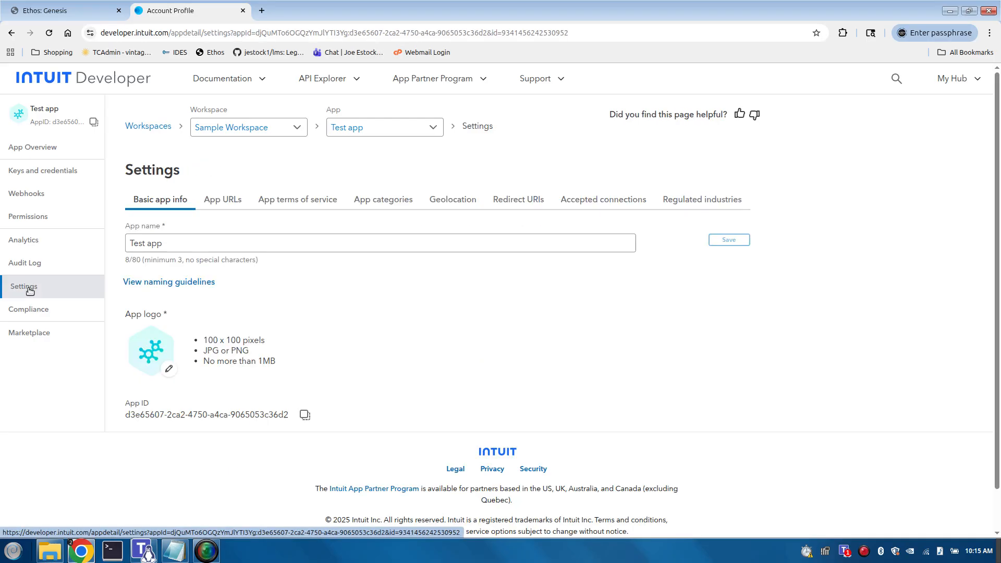
click(508, 201)
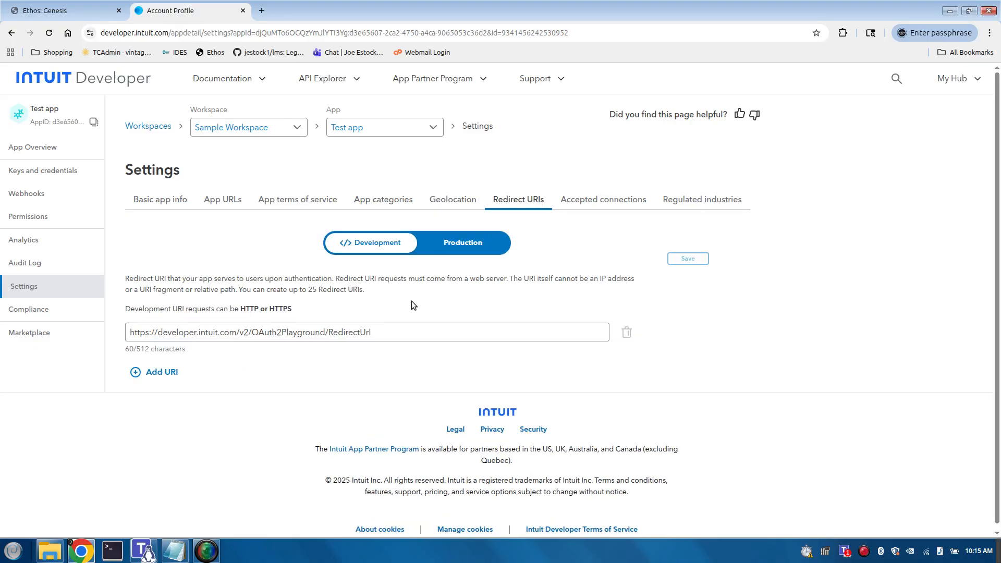
click(44, 12)
scroll(449, 391, down, 3)
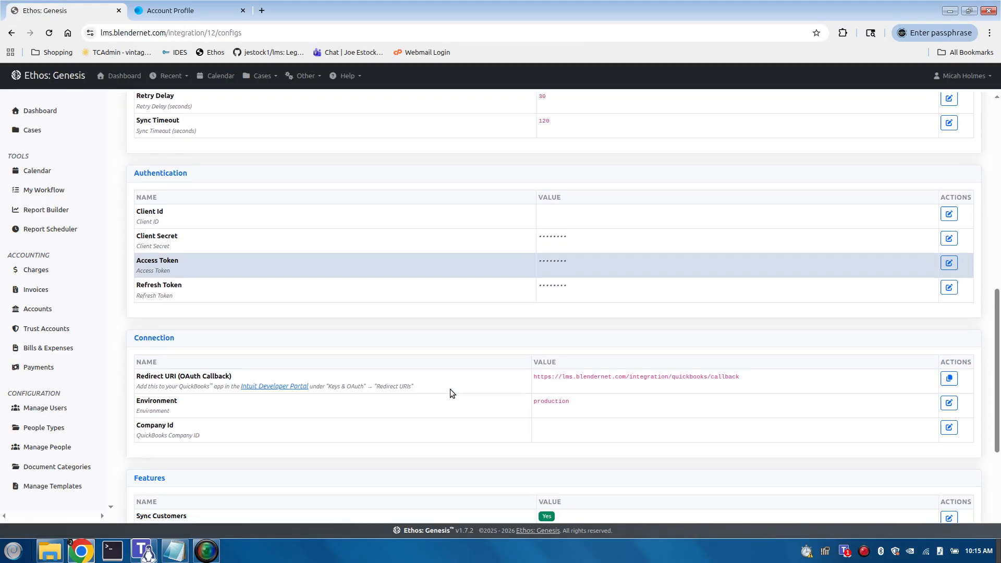
scroll(449, 389, down, 4)
scroll(453, 387, up, 7)
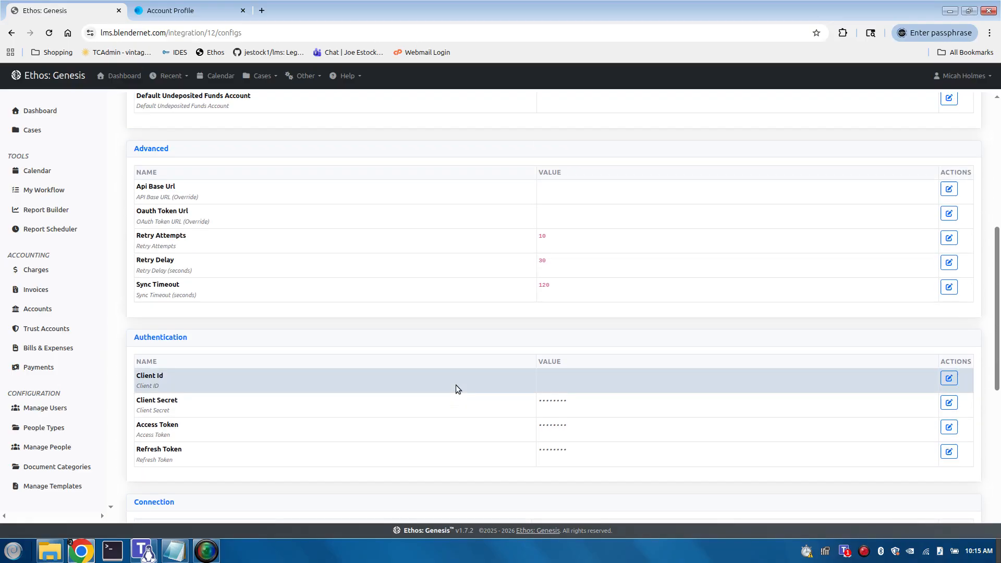
scroll(456, 385, up, 2)
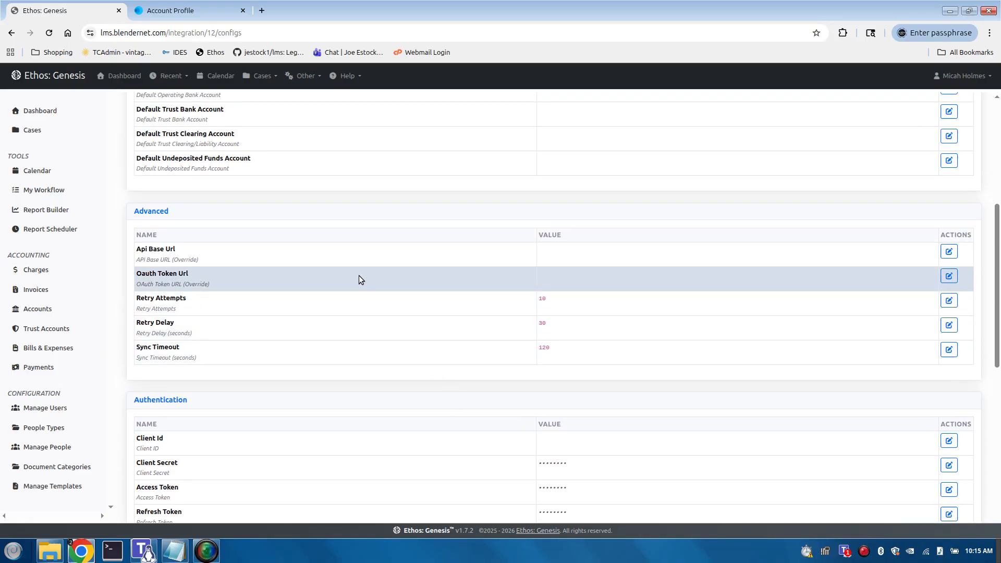
scroll(442, 372, down, 2)
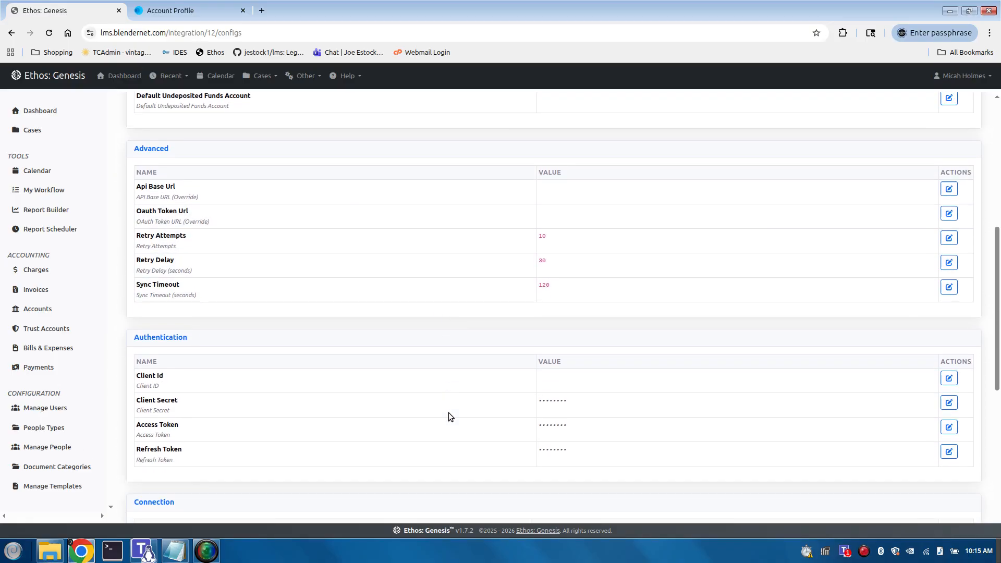
scroll(449, 411, up, 5)
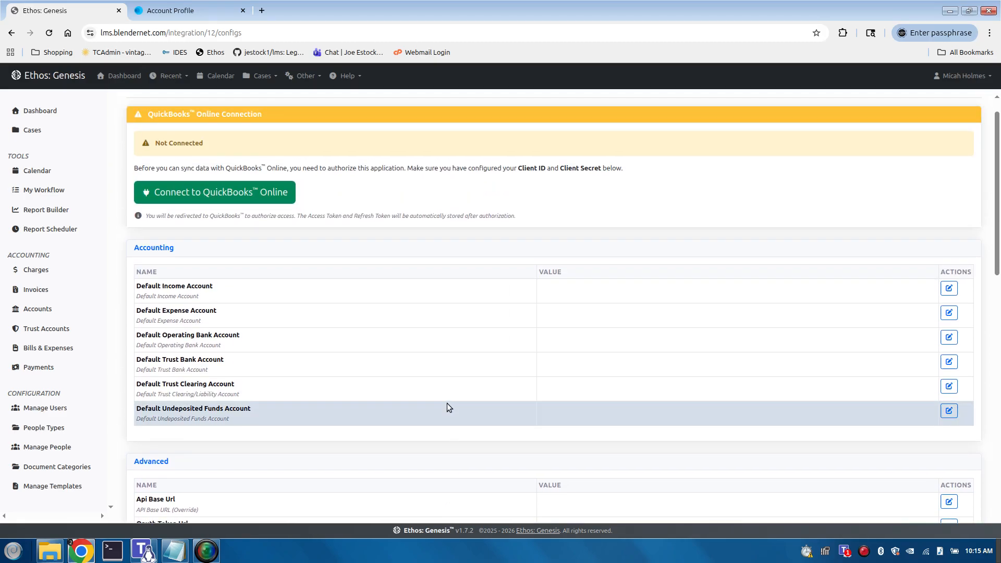
scroll(447, 408, down, 3)
scroll(425, 353, down, 1)
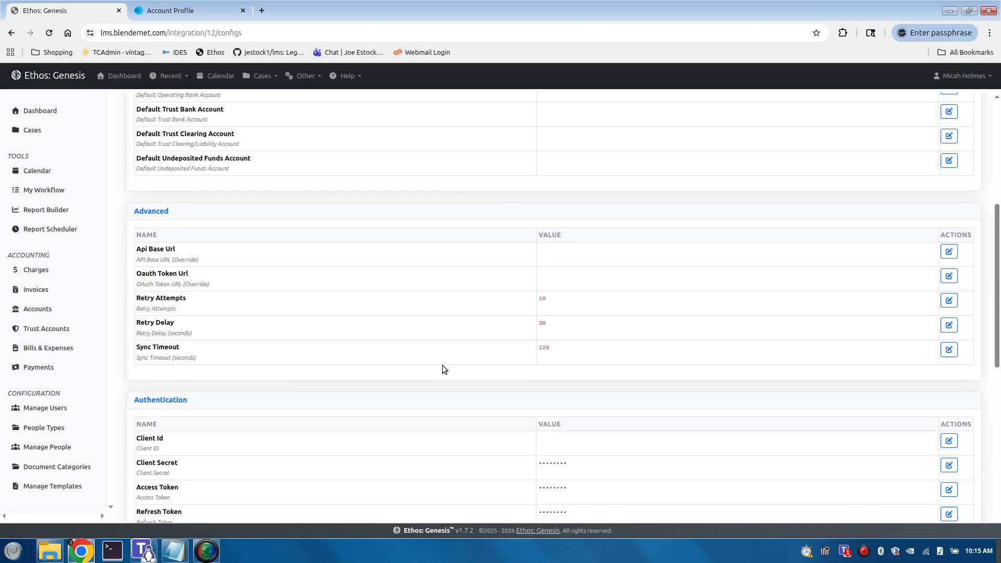
scroll(594, 341, down, 4)
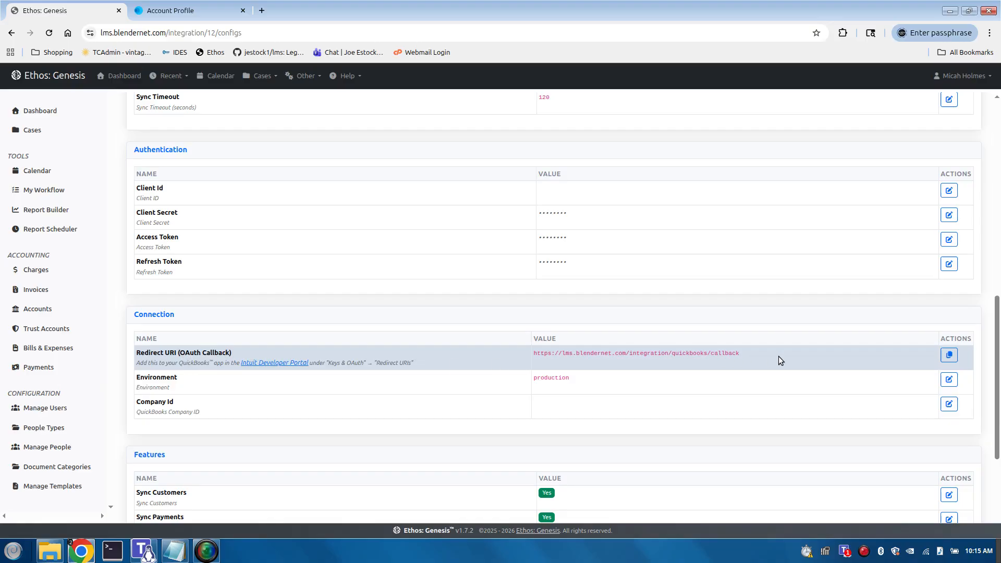
click(950, 357)
- Paste the callback URI as a new Test app development redirect URI and save
click(180, 11)
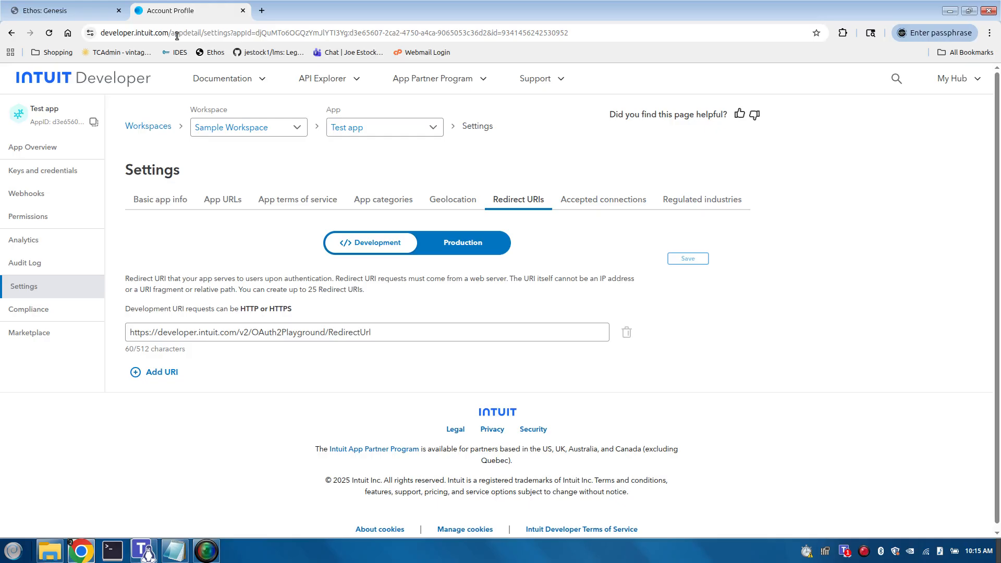
click(152, 369)
right_click(153, 373)
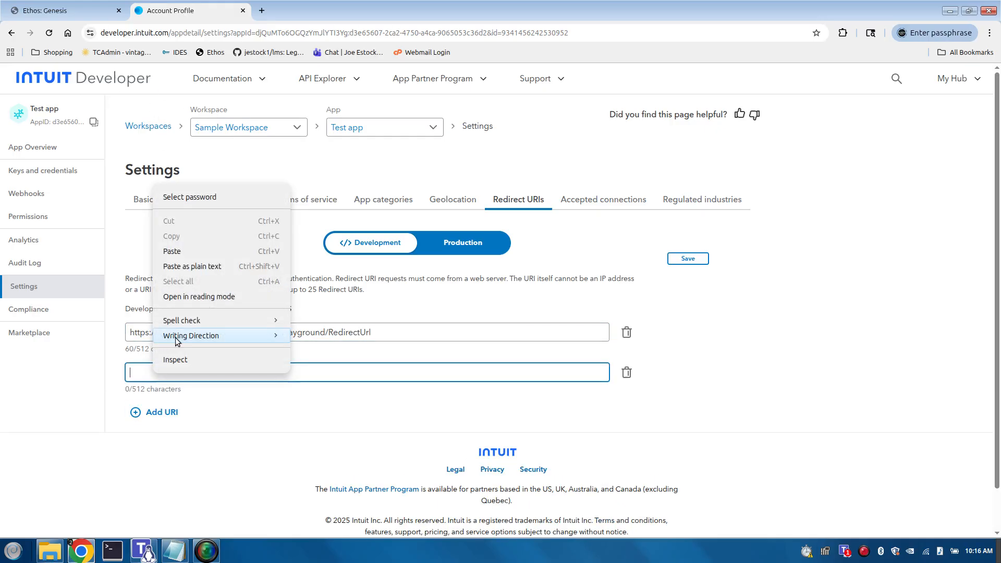
click(190, 251)
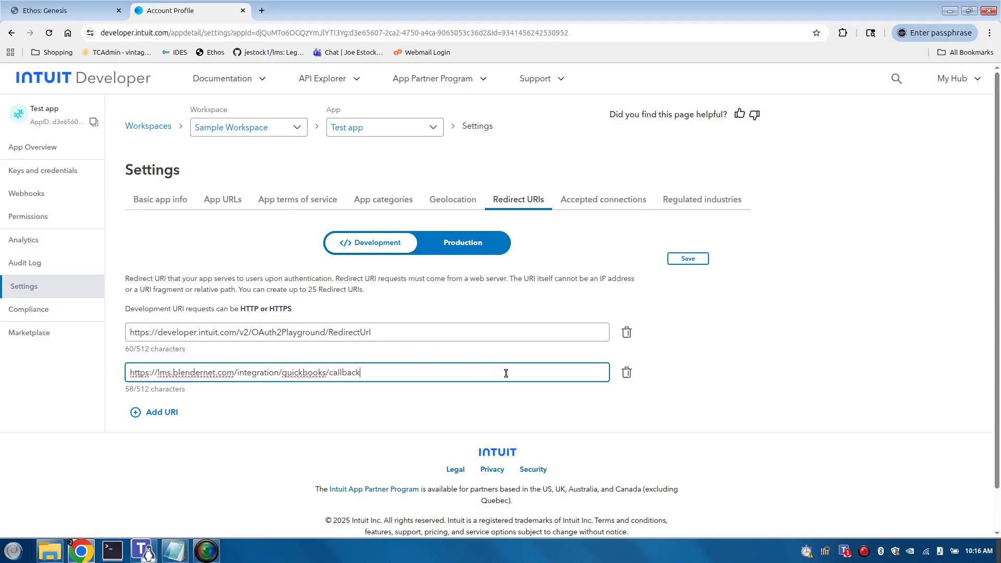
click(689, 259)
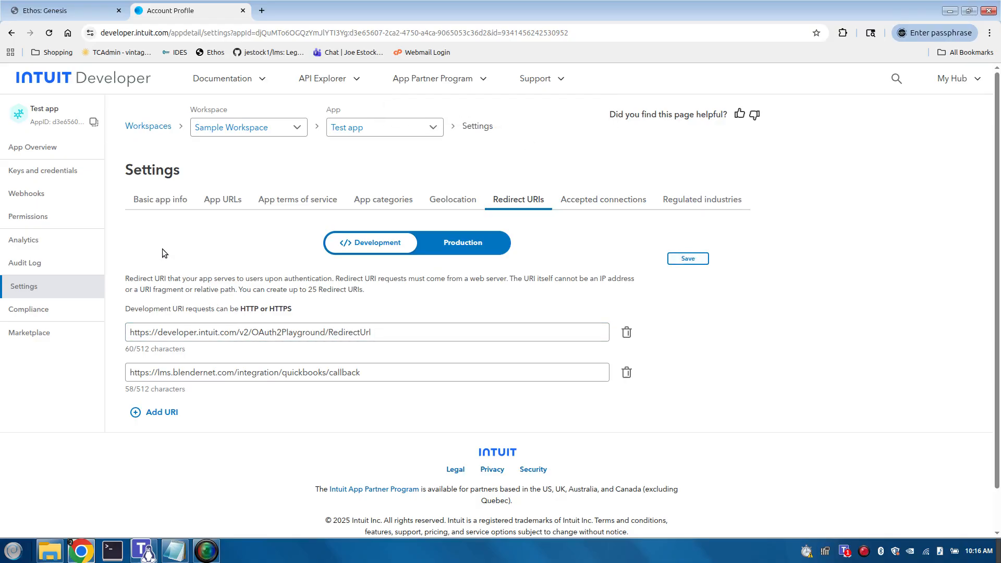
- Show Test app's development keys under Keys & credentials and copy the Client ID
click(42, 176)
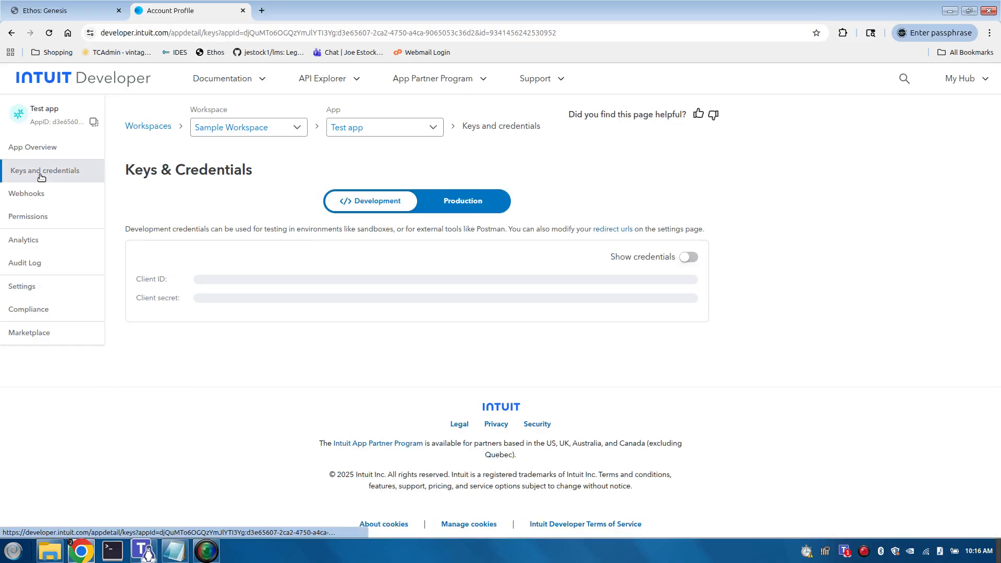
click(689, 258)
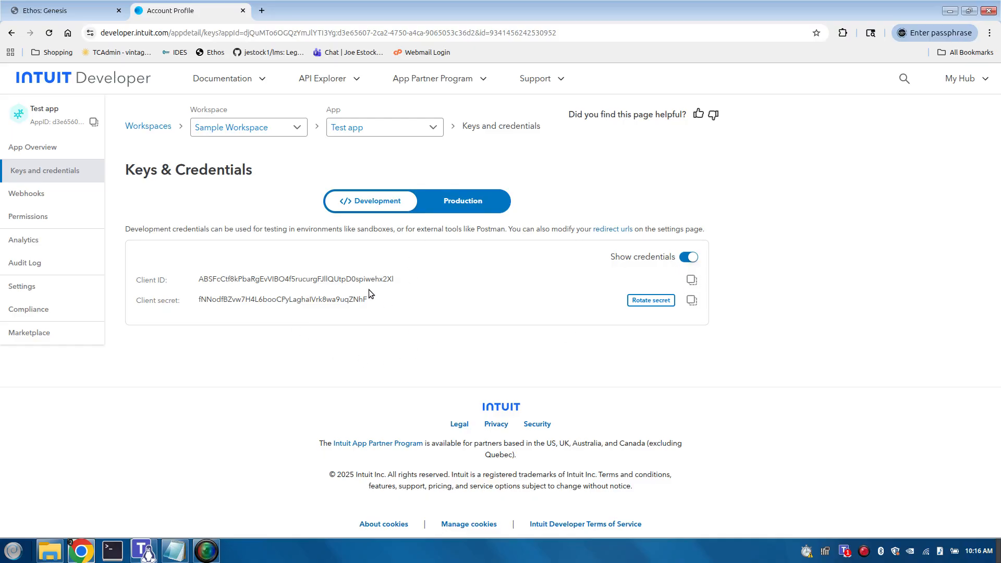
click(693, 282)
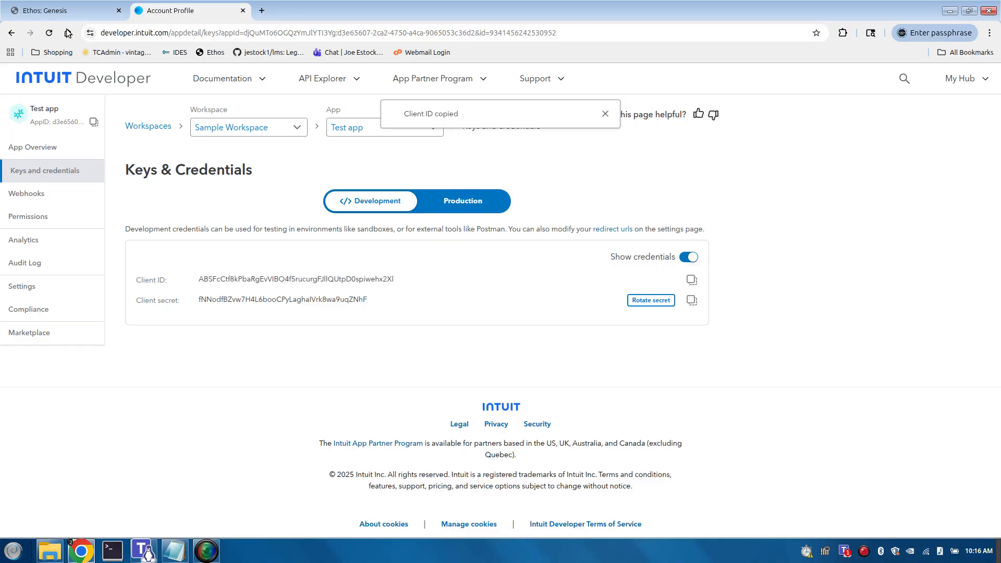
- Paste the copied Client ID into the QuickBooks integration's Client Id value
click(49, 14)
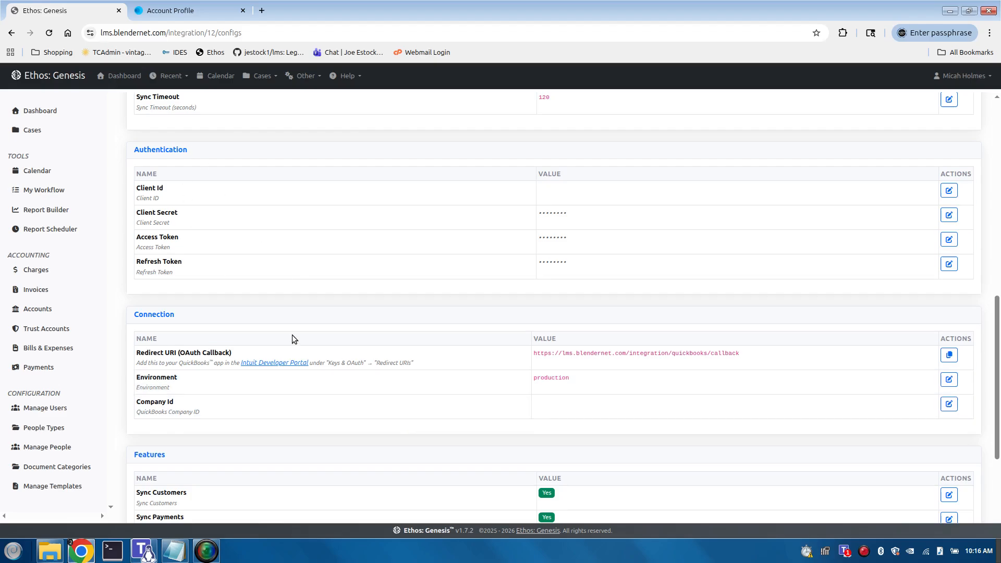
scroll(429, 375, down, 2)
scroll(429, 374, down, 4)
scroll(429, 374, up, 8)
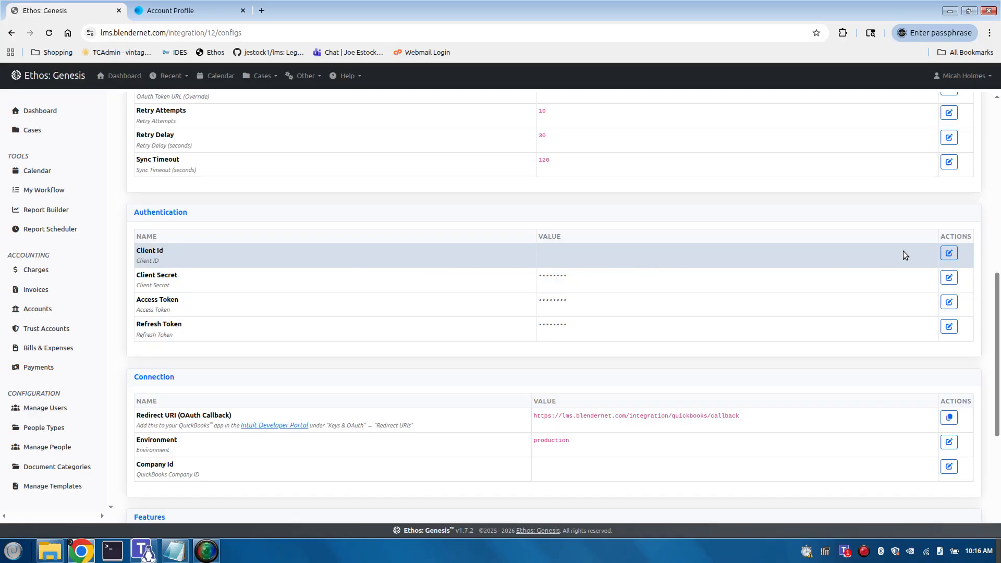
click(947, 255)
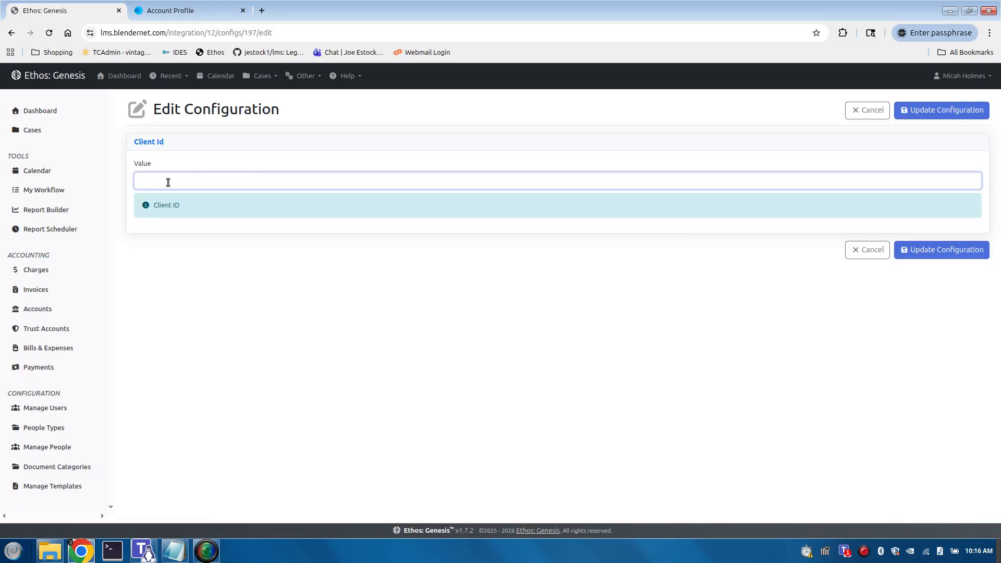
click(168, 183)
key(ctrl+v)
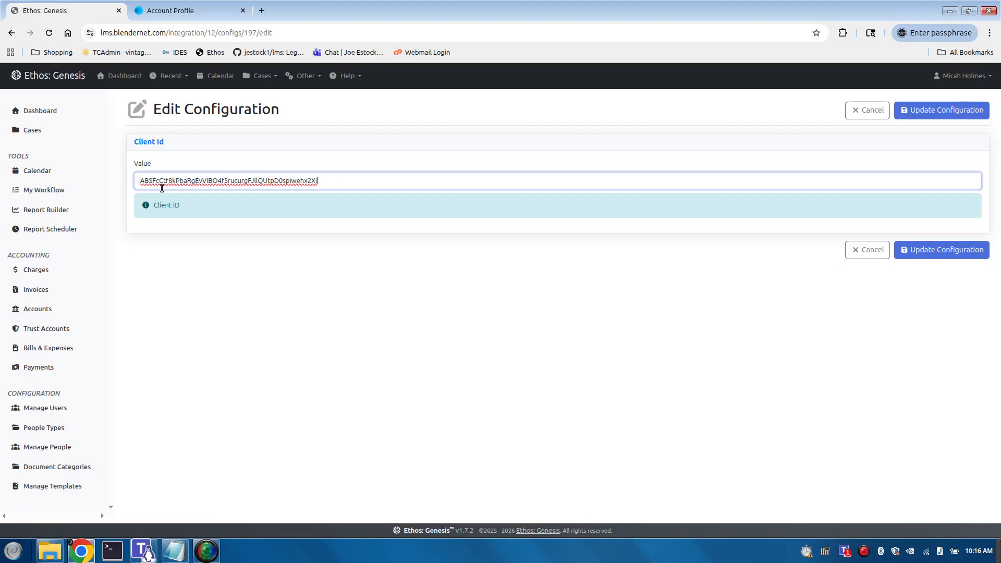
click(163, 12)
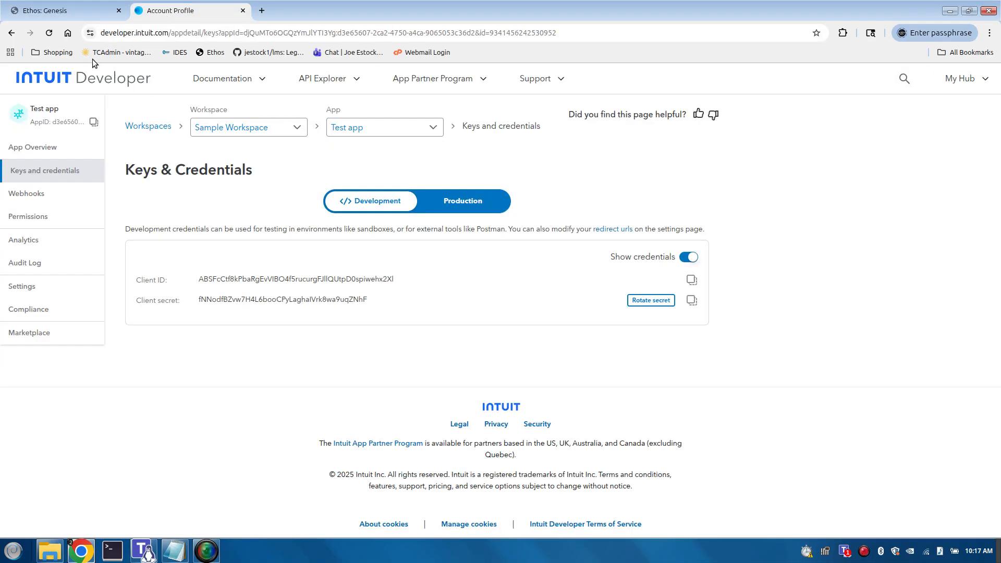
click(46, 11)
- Save the new Client Id and copy the development Client secret from Intuit's keys page
click(942, 251)
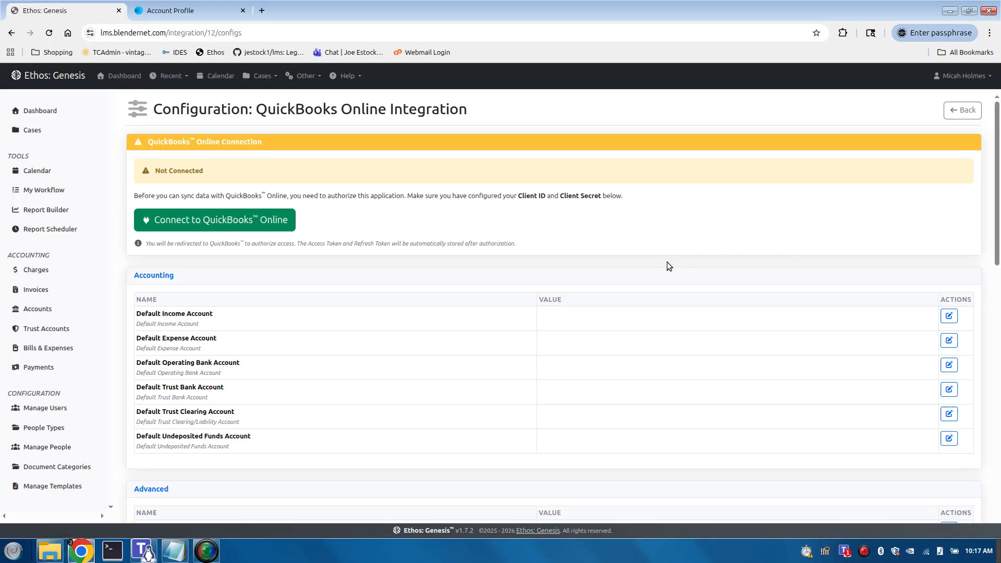
scroll(411, 399, down, 7)
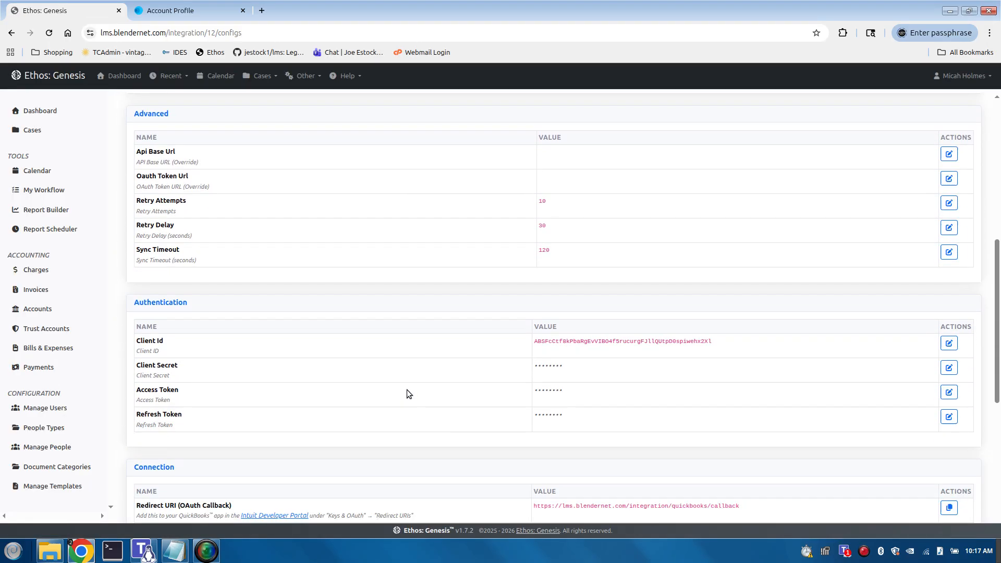
click(947, 368)
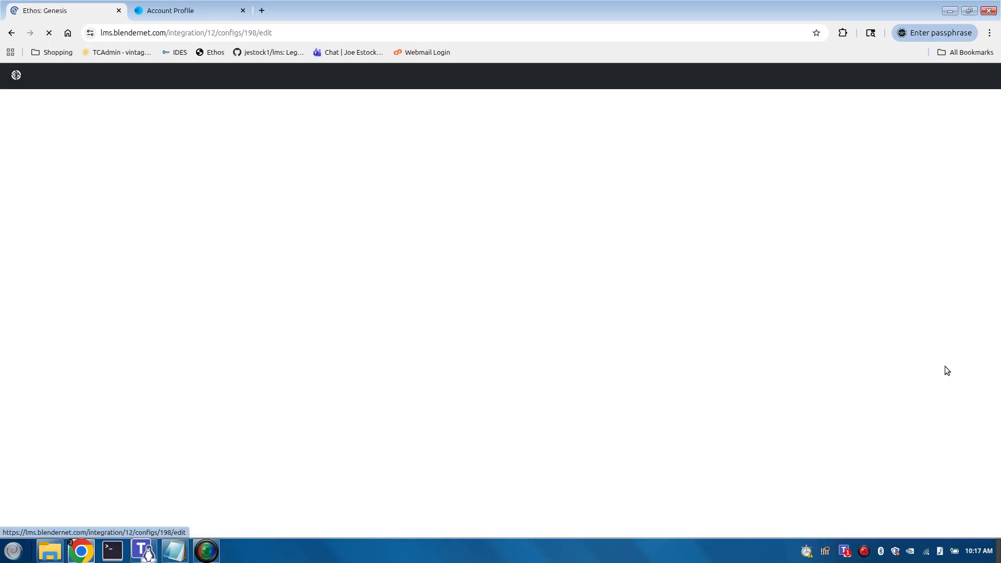
click(166, 11)
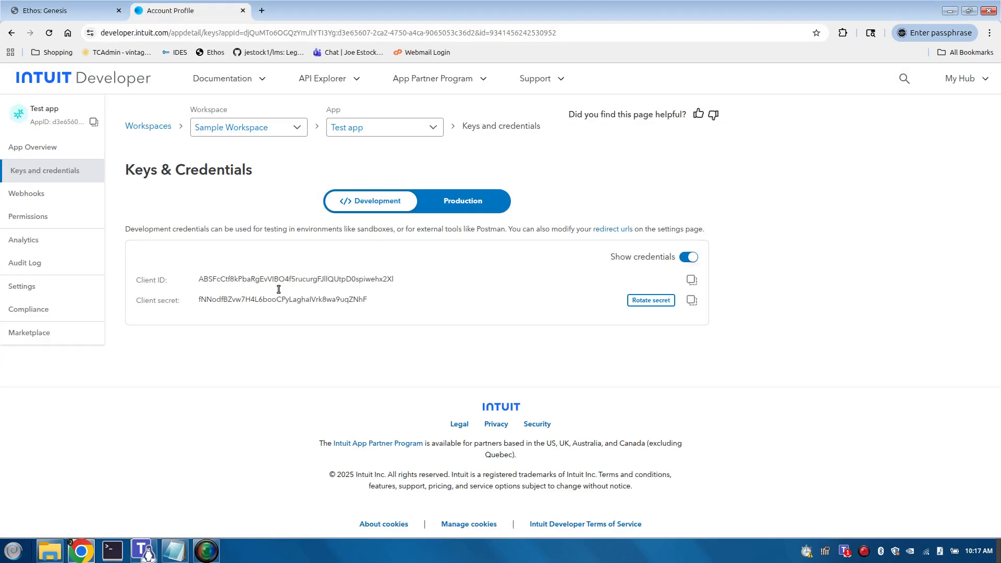
click(693, 301)
- Paste the Client secret into the Client Secret value, save it, and decline Chrome's password prompt
click(64, 11)
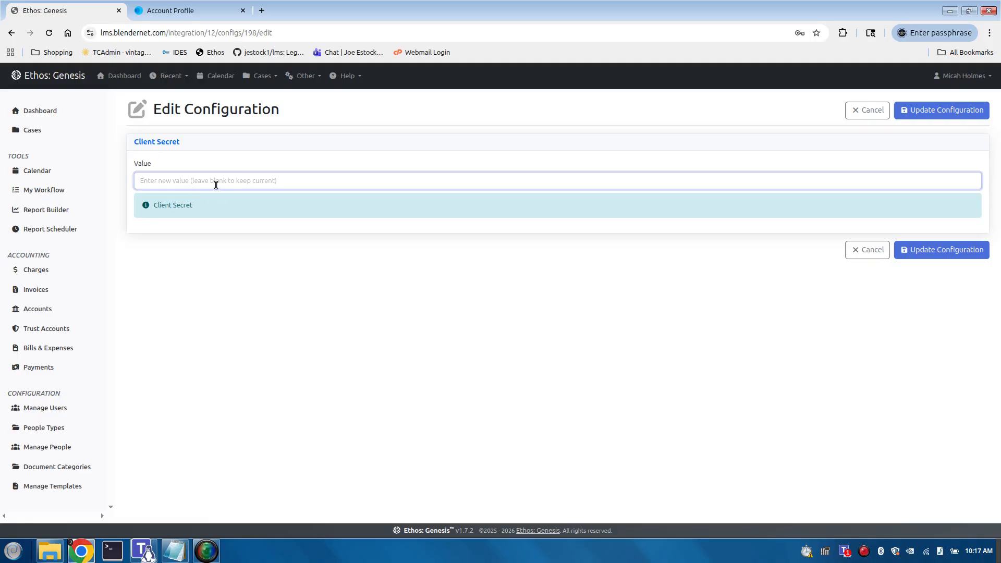
key(ctrl+v)
click(927, 251)
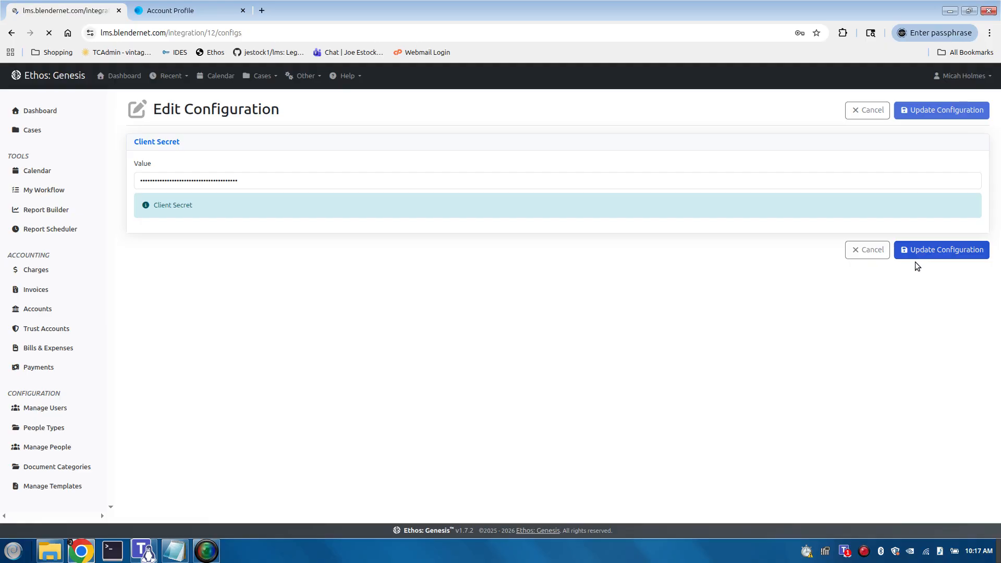
click(719, 194)
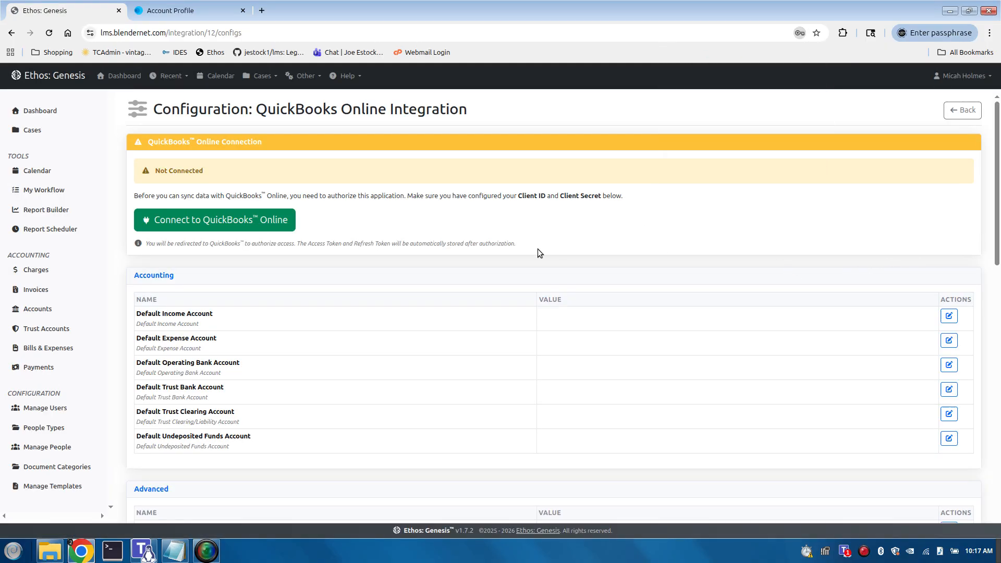
scroll(360, 351, down, 3)
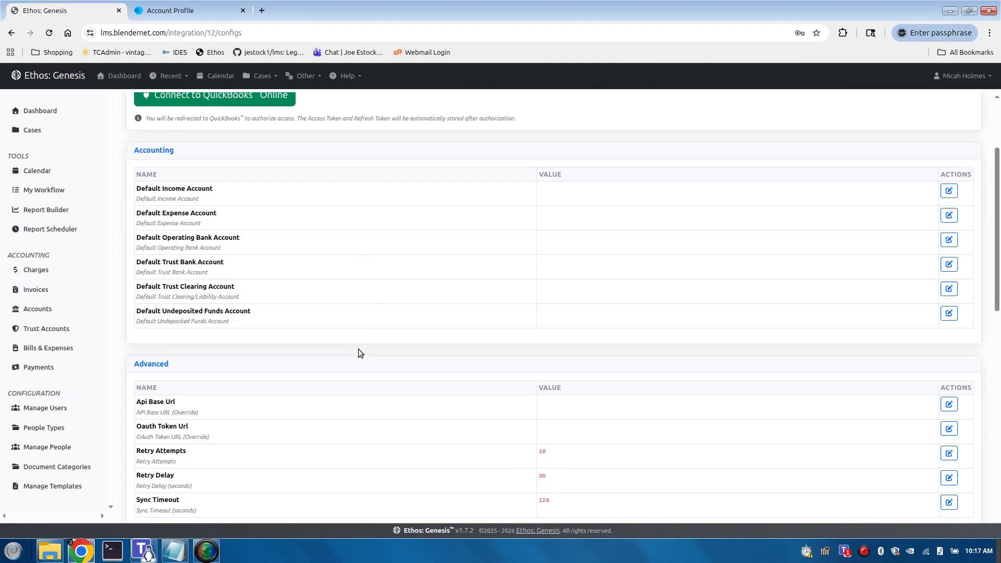
scroll(358, 349, up, 3)
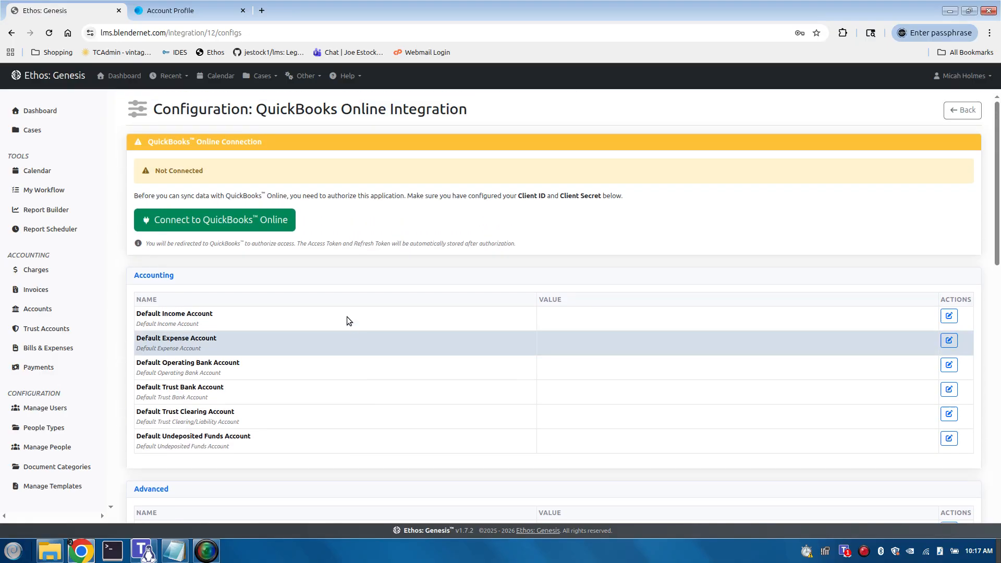
- Connect QuickBooks Online by choosing Sandbox Company_US_1 and authorizing the Test app
click(196, 224)
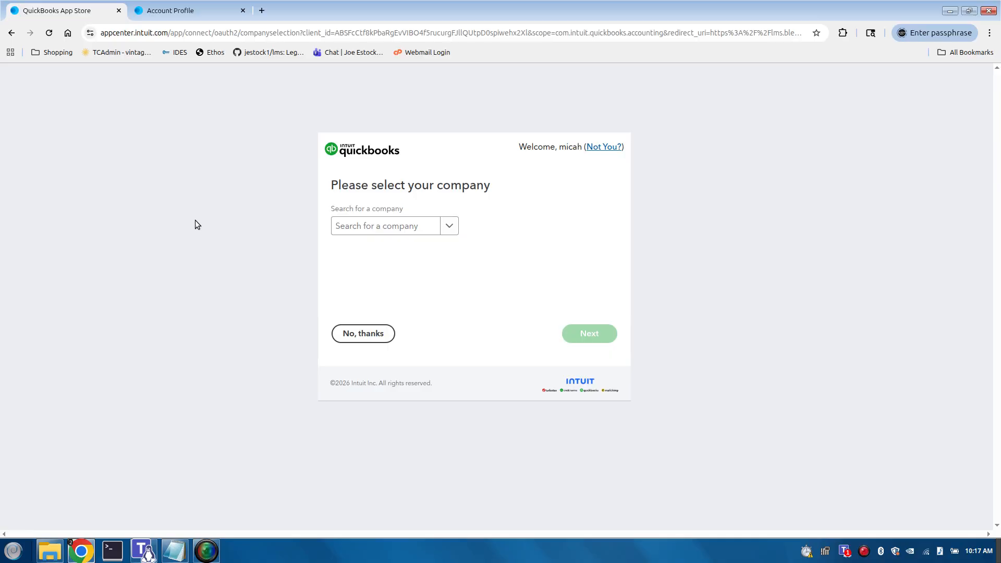
click(449, 225)
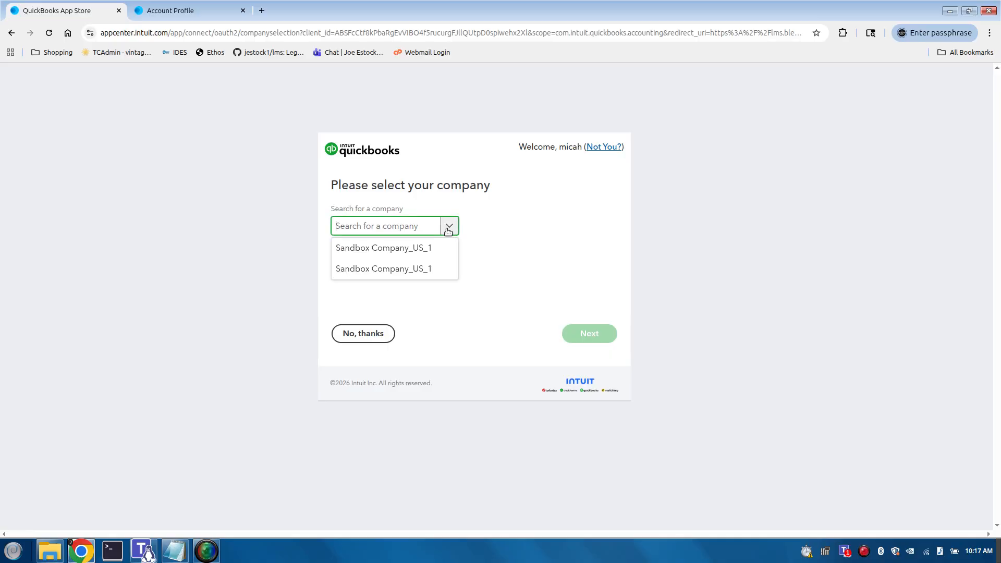
click(421, 249)
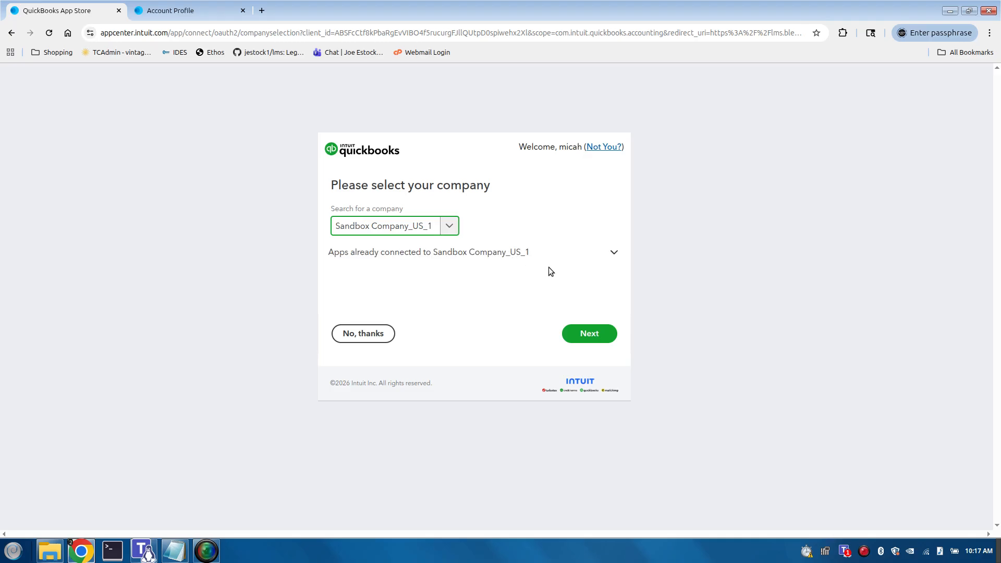
click(598, 338)
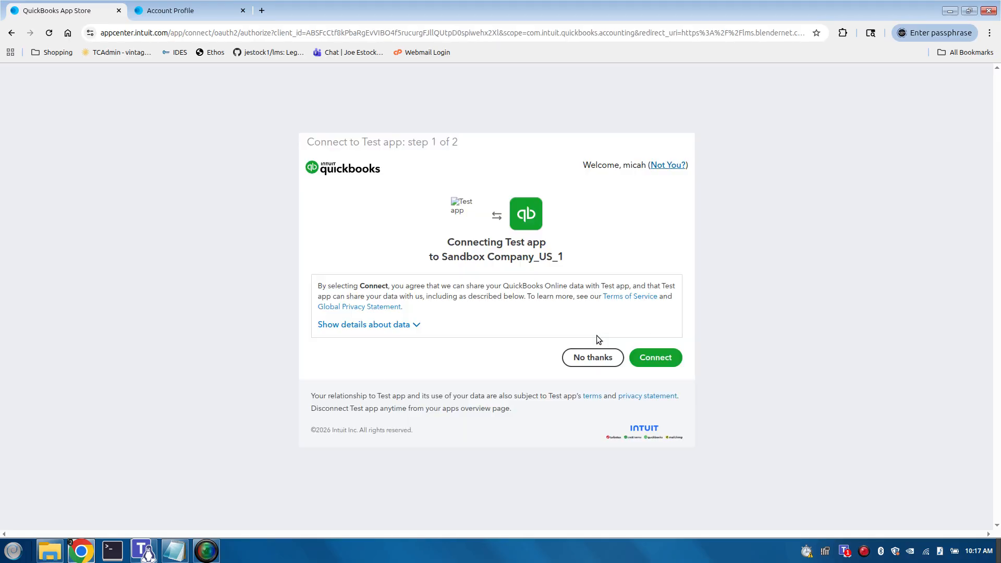
click(654, 357)
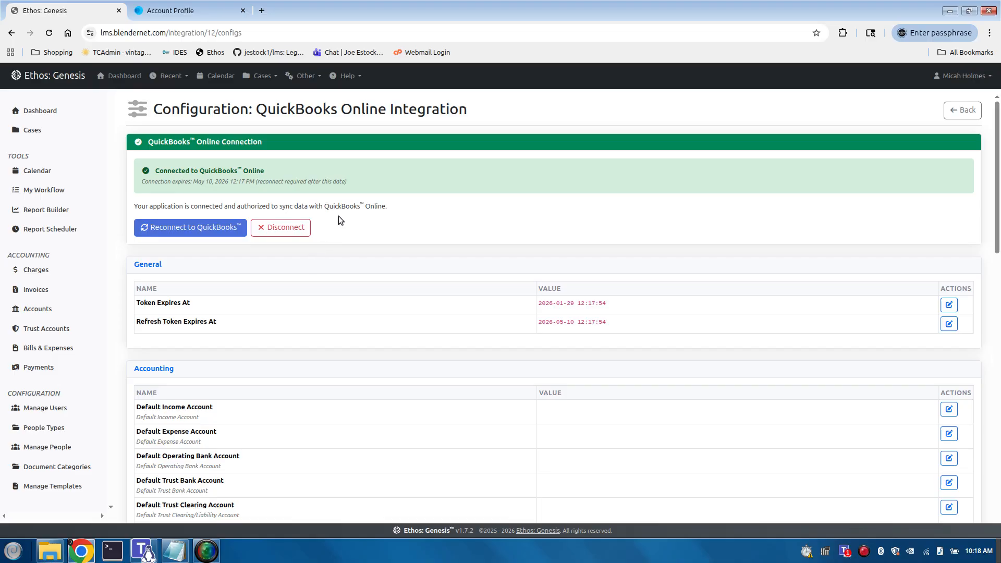
- Go through Help > Documentation > Integration Documentation to the QuickBooks Online documentation page
click(358, 80)
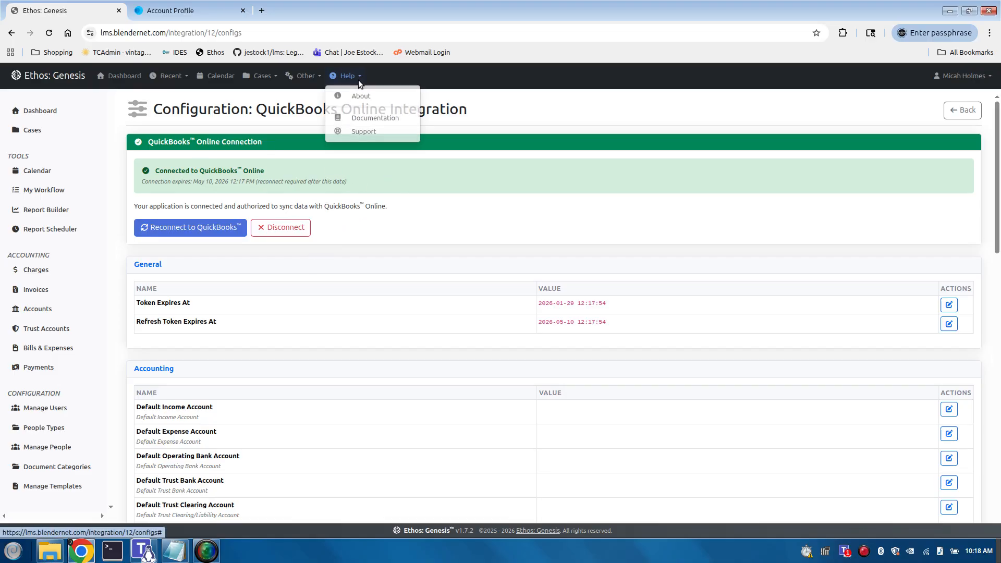
click(363, 119)
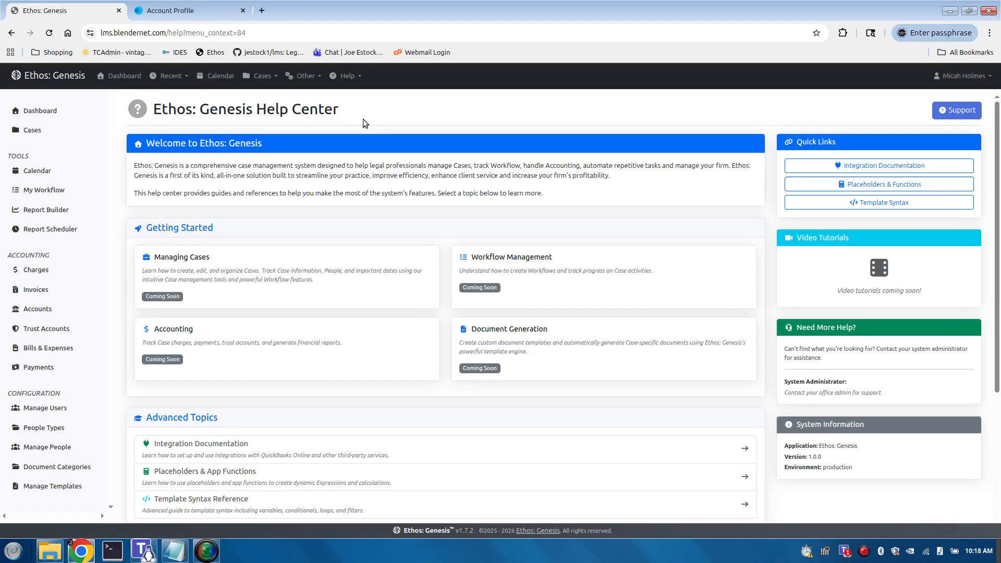
scroll(394, 287, down, 2)
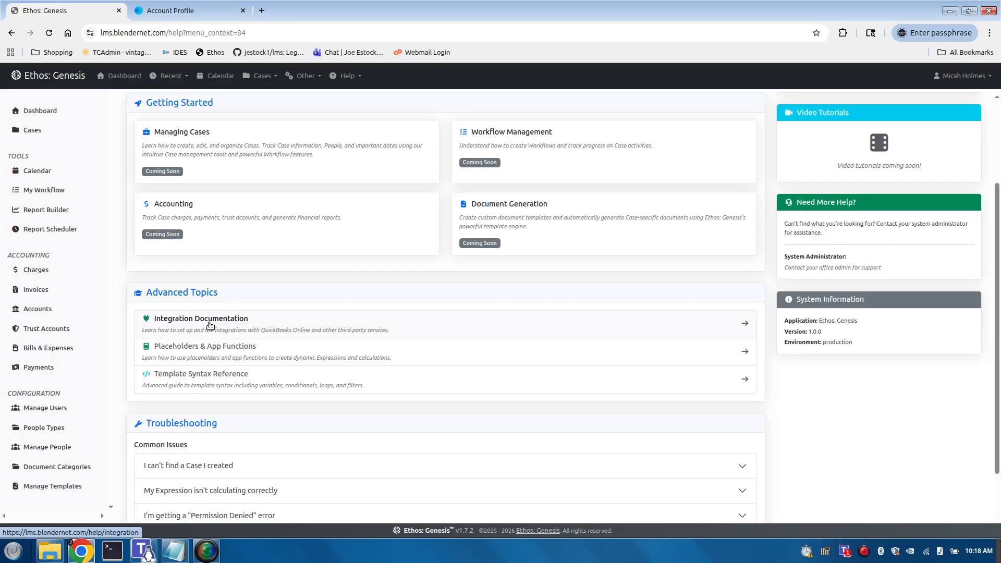
click(713, 322)
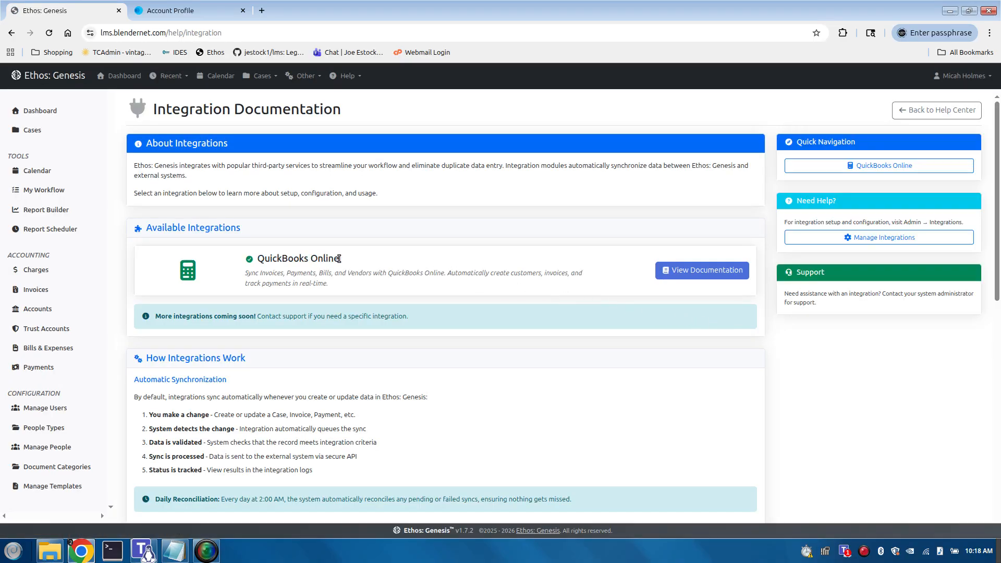
triple_click(327, 261)
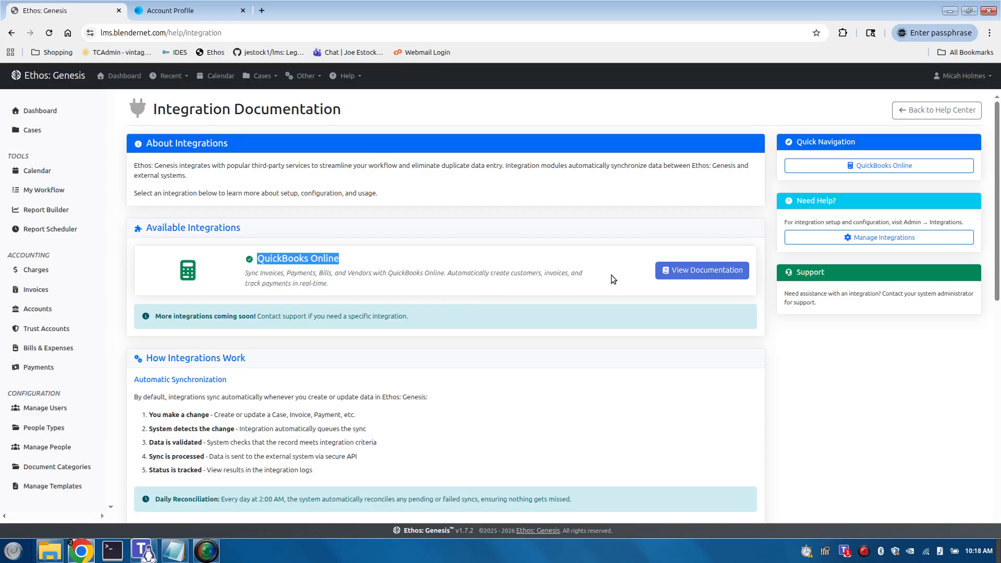
click(687, 270)
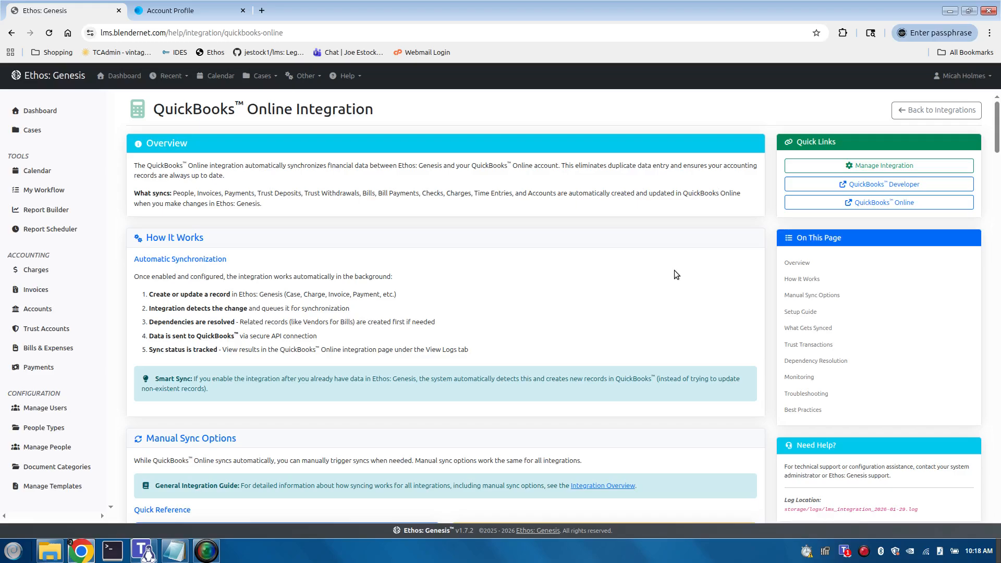
- Scroll the QuickBooks Online documentation down to the Setup Guide section
scroll(500, 290, down, 1)
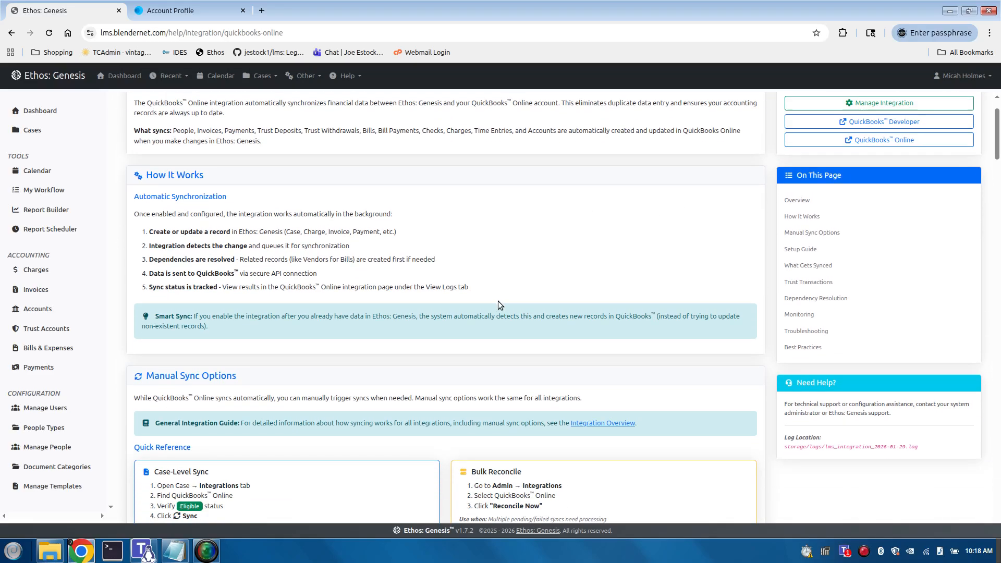
scroll(490, 303, down, 3)
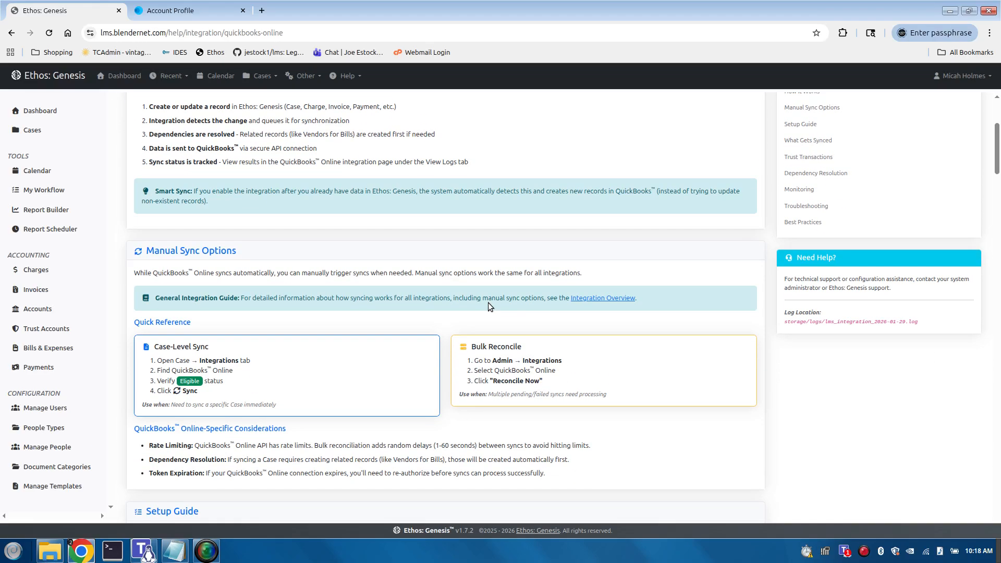
scroll(488, 302, up, 3)
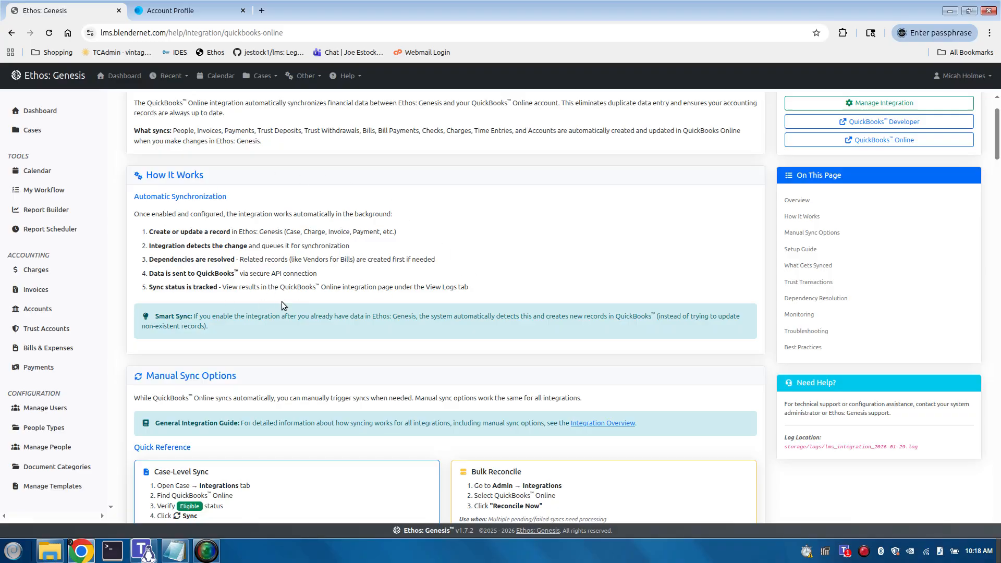
scroll(282, 301, down, 3)
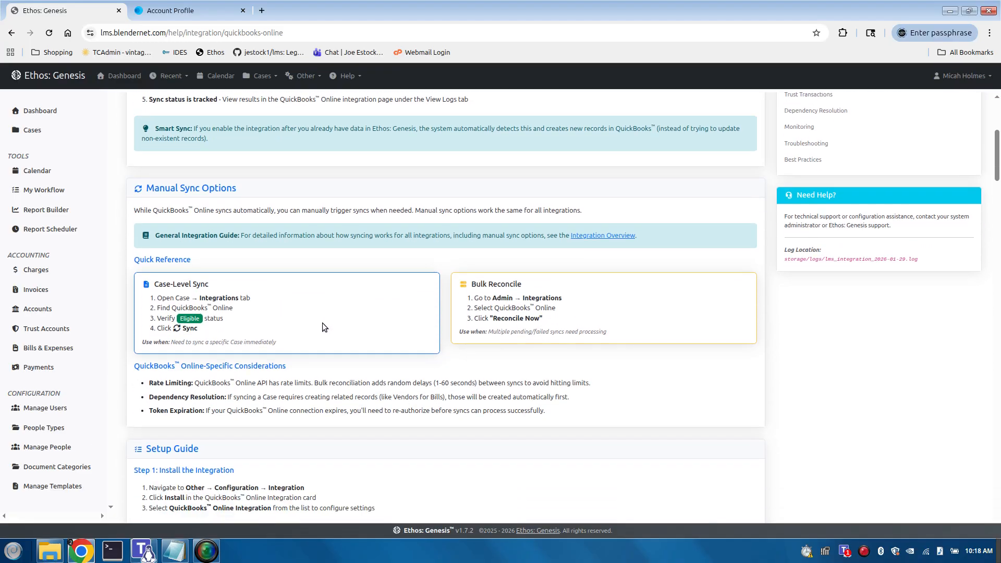
scroll(323, 325, down, 1)
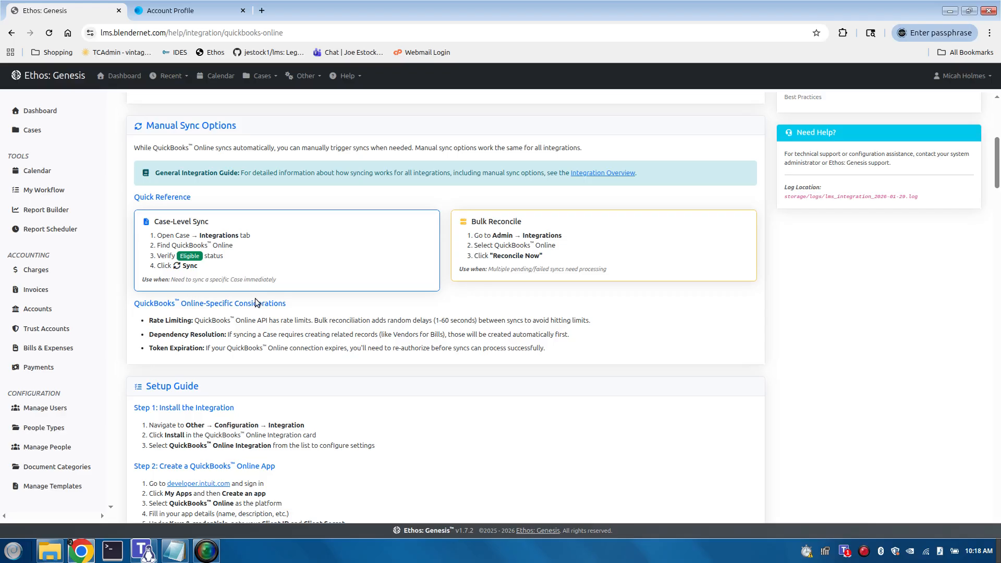
scroll(367, 307, down, 4)
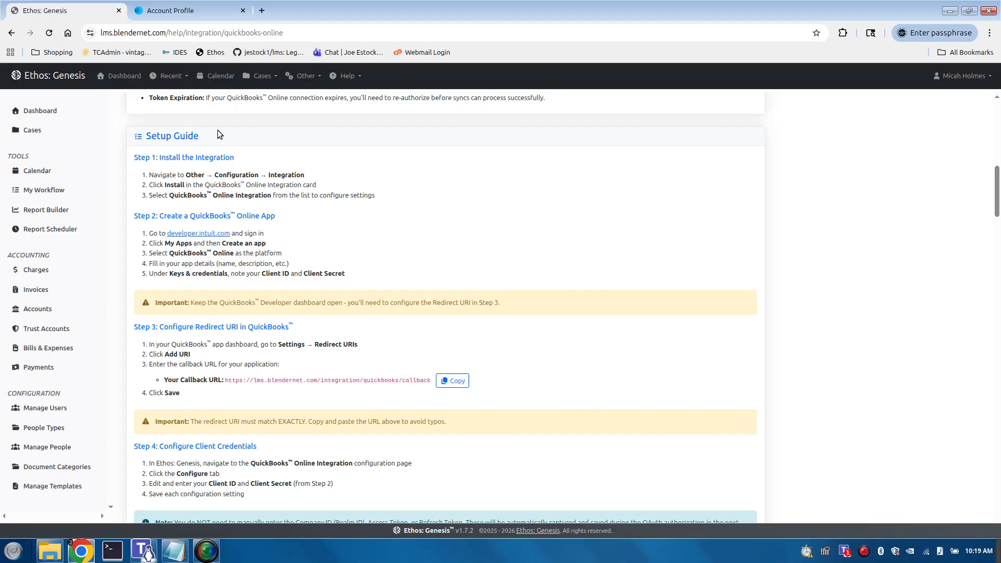
click(173, 11)
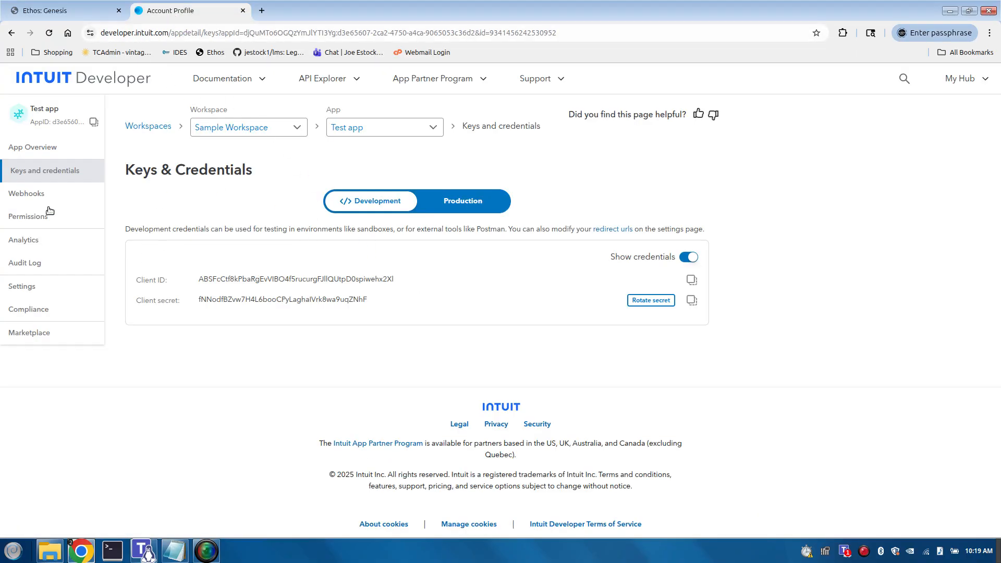
click(55, 15)
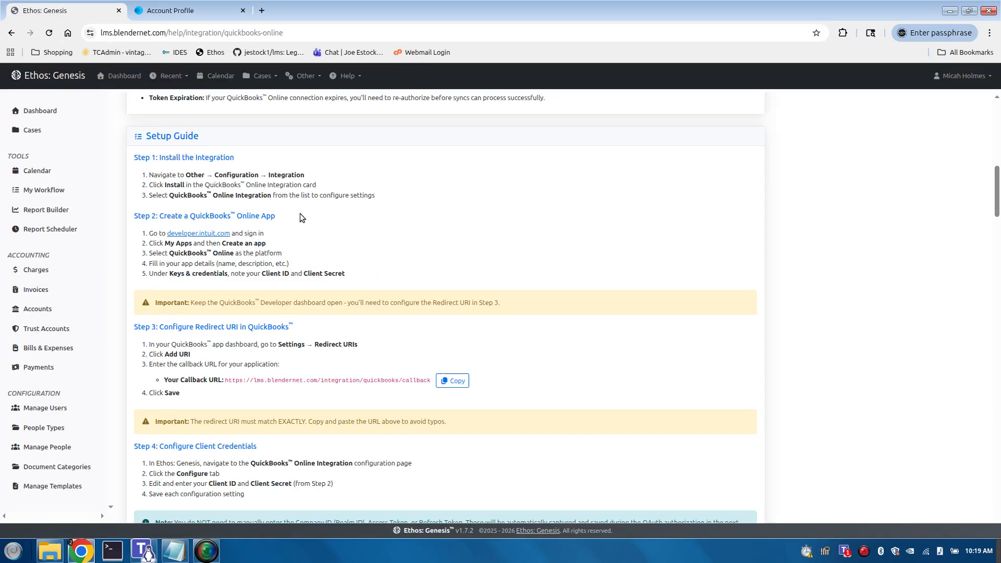